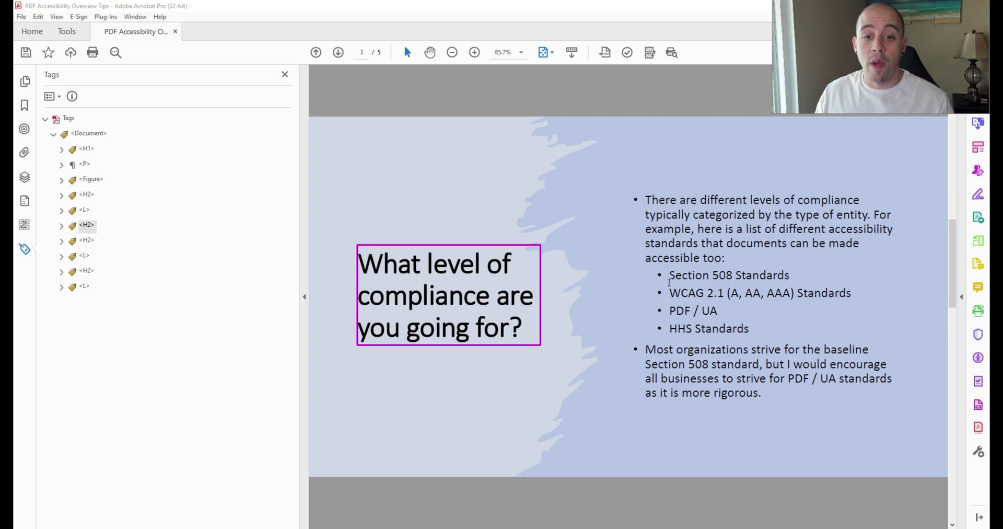
{"action": "left_click_drag", "start_coordinate": [669, 282], "coordinate": [782, 349]}
{"action": "left_click", "coordinate": [739, 379]}
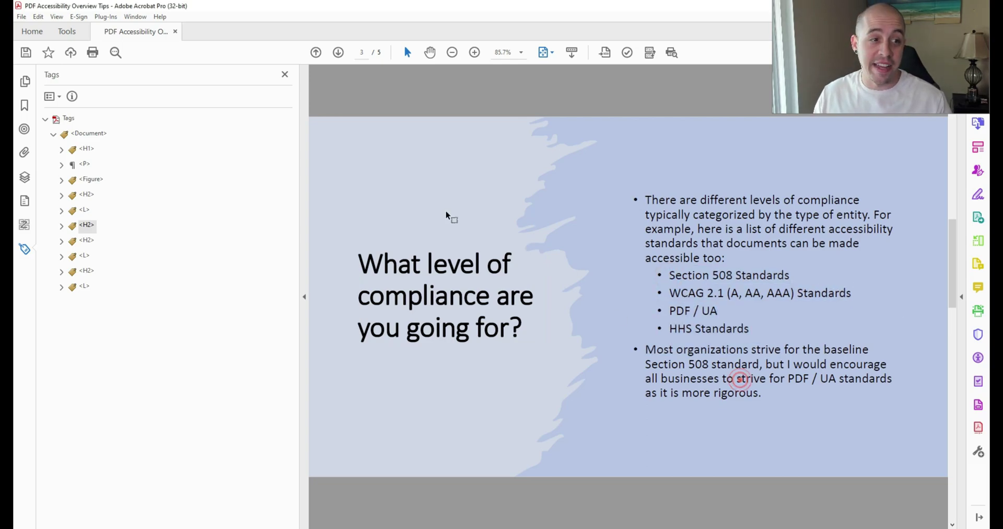
{"action": "left_click", "coordinate": [83, 209]}
Add a new List tag directly after the H2 tag of the "What level of compliance are you going for?" heading.
{"action": "left_click", "coordinate": [87, 225]}
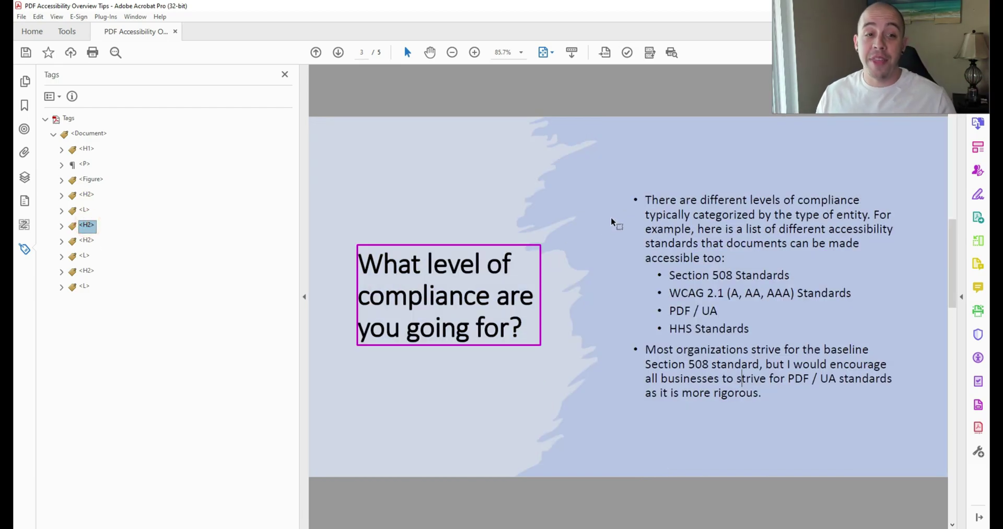
{"action": "right_click", "coordinate": [87, 226]}
{"action": "left_click", "coordinate": [116, 237]}
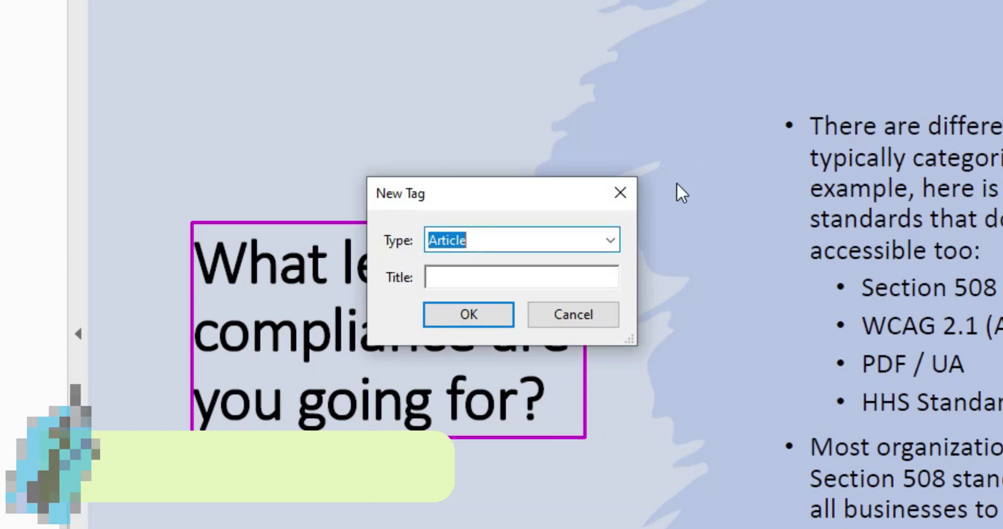
{"action": "left_click", "coordinate": [610, 240]}
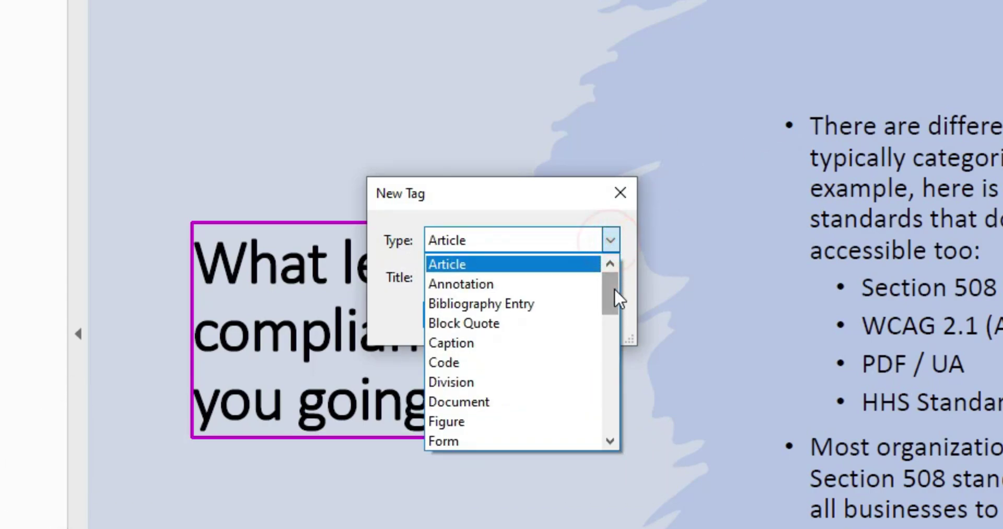
{"action": "left_click_drag", "start_coordinate": [614, 288], "coordinate": [573, 378]}
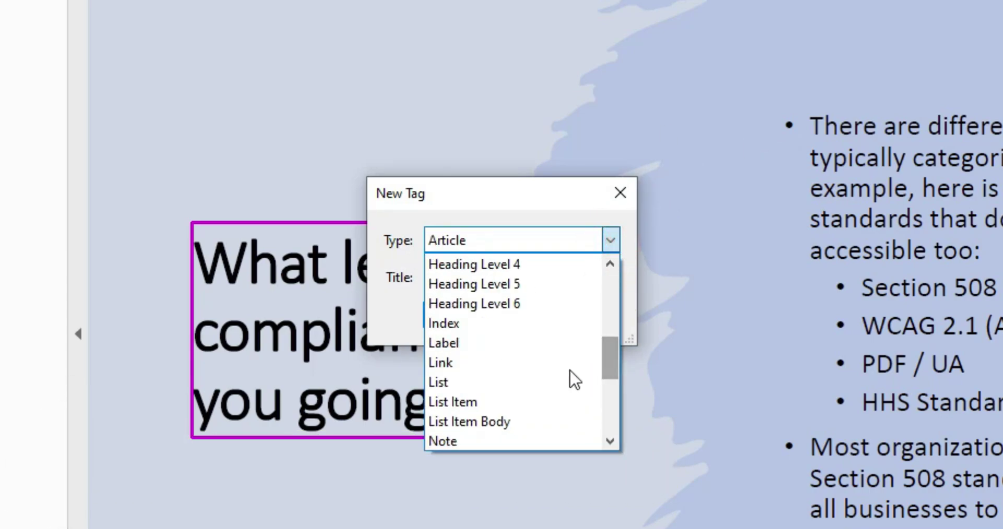
{"action": "left_click", "coordinate": [538, 382]}
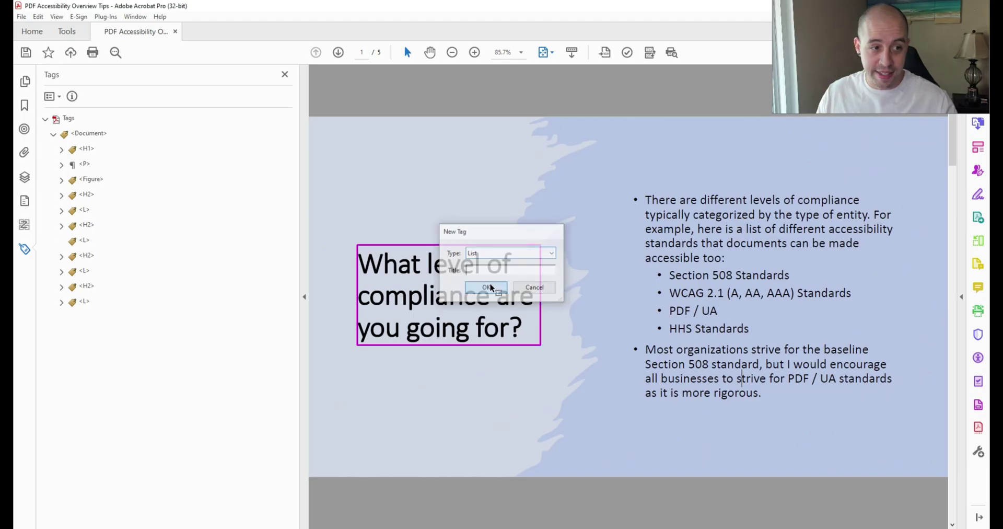
{"action": "left_click", "coordinate": [470, 314]}
{"action": "left_click", "coordinate": [86, 225]}
{"action": "left_click", "coordinate": [85, 240]}
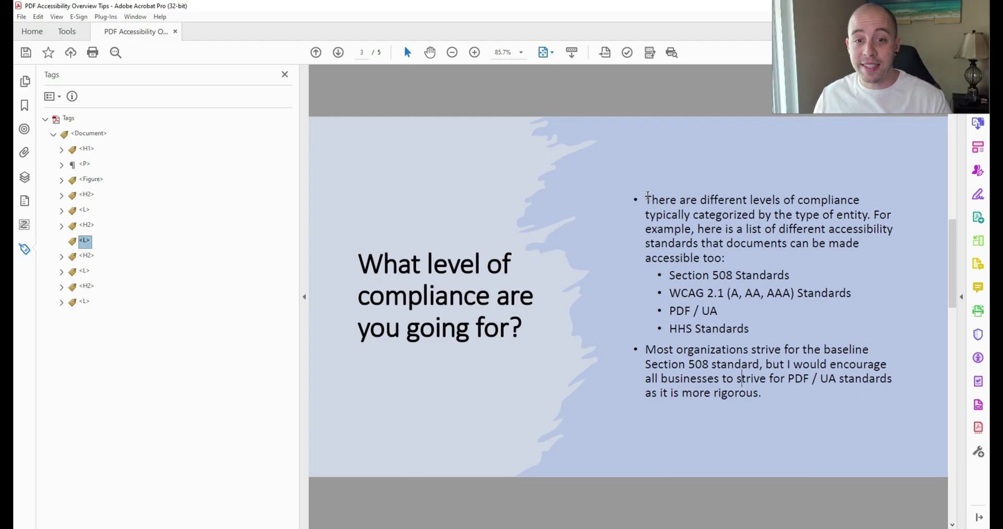
{"action": "left_click_drag", "start_coordinate": [646, 199], "coordinate": [788, 276]}
{"action": "left_click", "coordinate": [683, 287]}
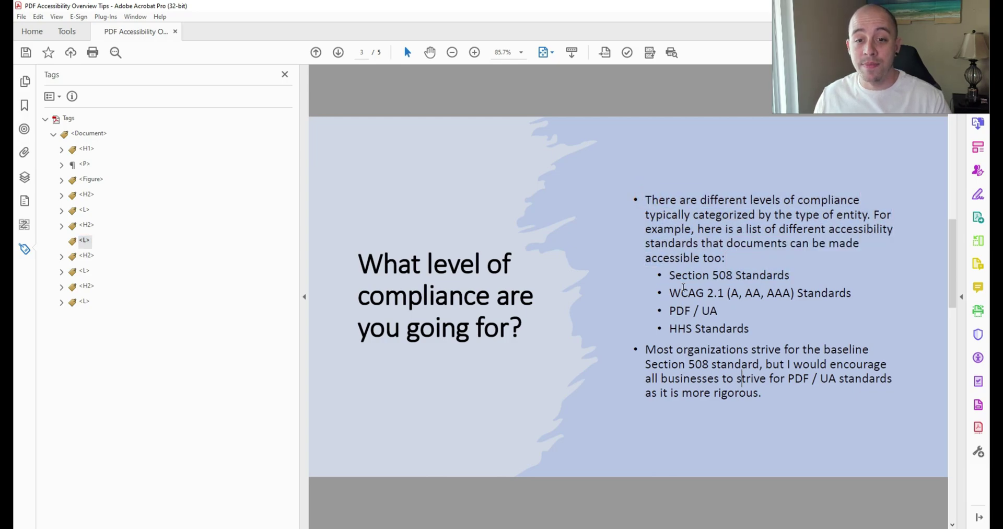
{"action": "left_click_drag", "start_coordinate": [668, 271], "coordinate": [750, 330]}
{"action": "left_click_drag", "start_coordinate": [647, 347], "coordinate": [769, 404]}
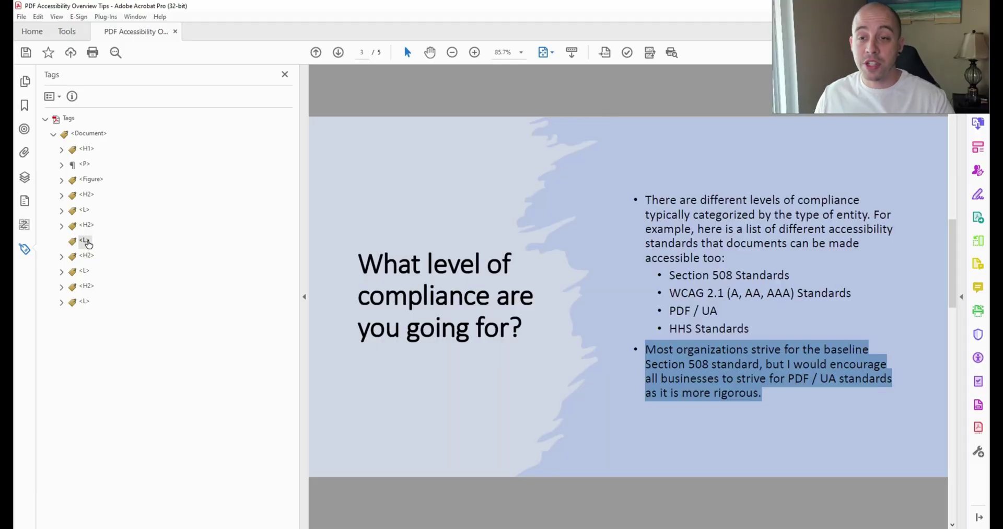
Create two LI tags after the new, empty L tag for the slide's two main bullet points.
{"action": "right_click", "coordinate": [87, 243]}
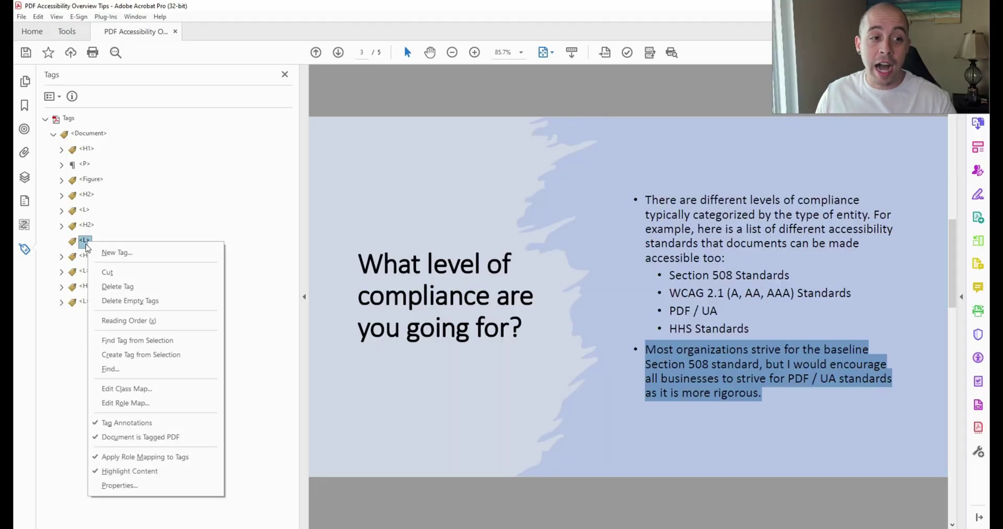
{"action": "left_click", "coordinate": [154, 255]}
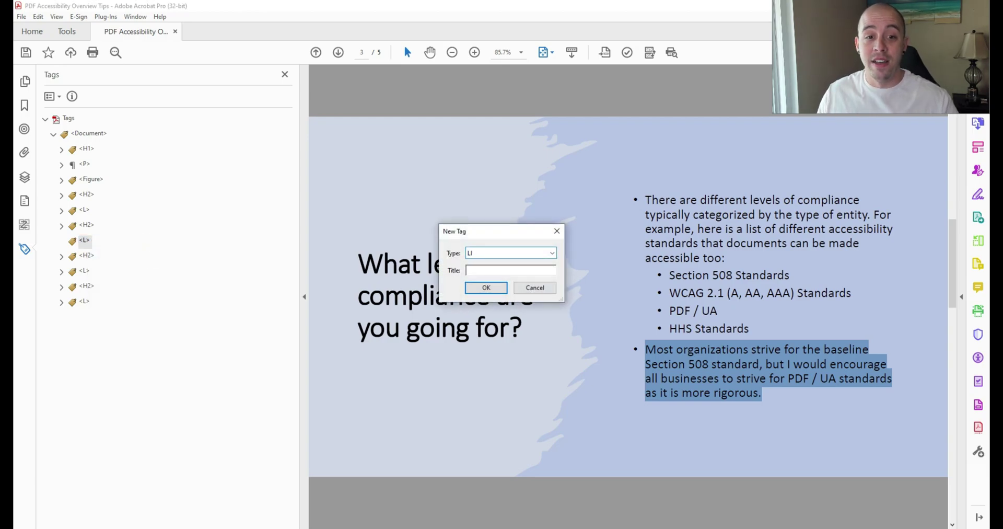
{"action": "key", "text": "Return"}
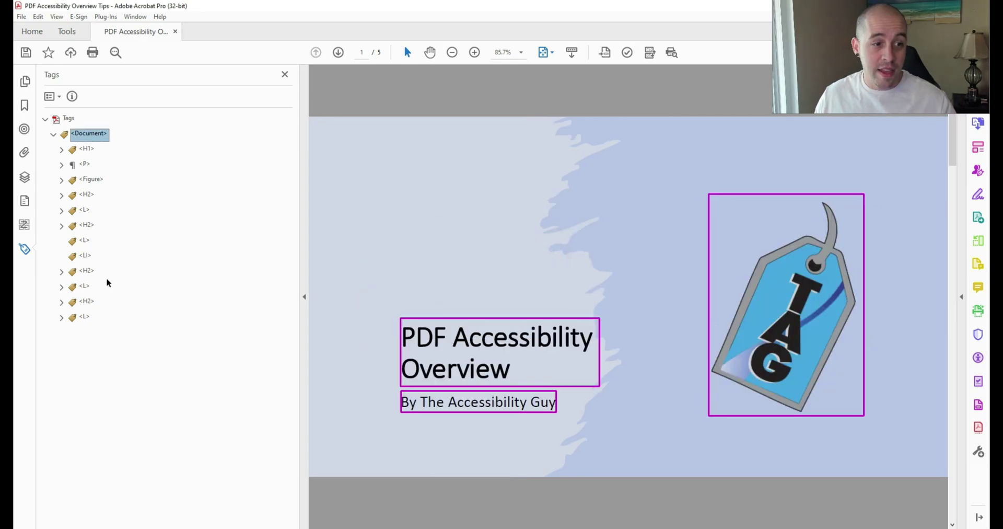
{"action": "right_click", "coordinate": [85, 256]}
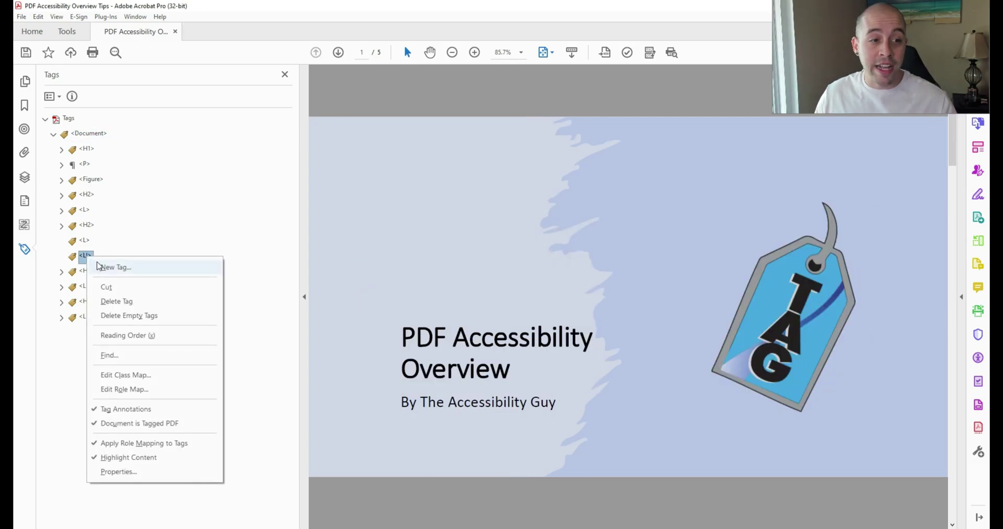
{"action": "left_click", "coordinate": [126, 268]}
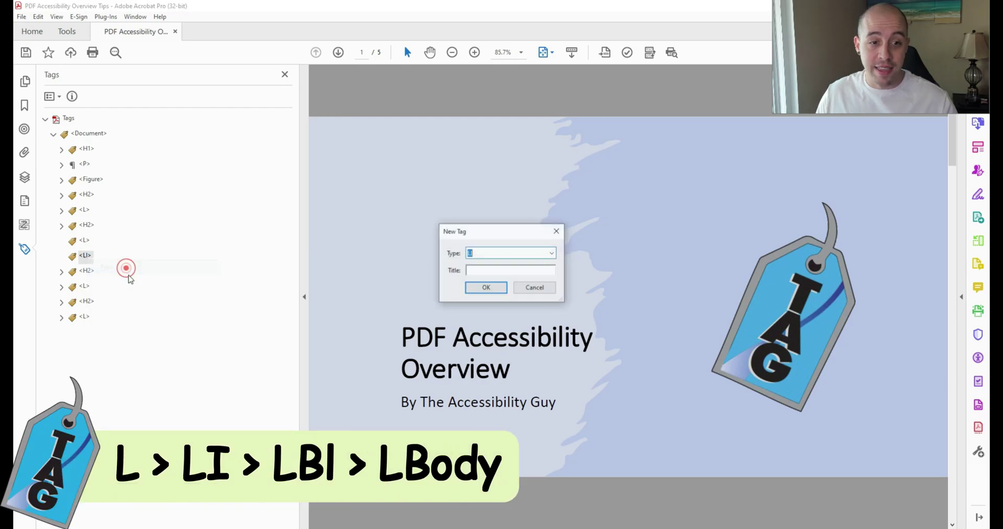
{"action": "left_click", "coordinate": [486, 287]}
Nest both new LI tags as children of the new L tag.
{"action": "left_click", "coordinate": [86, 226]}
{"action": "left_click", "coordinate": [87, 241]}
{"action": "left_click", "coordinate": [87, 257]}
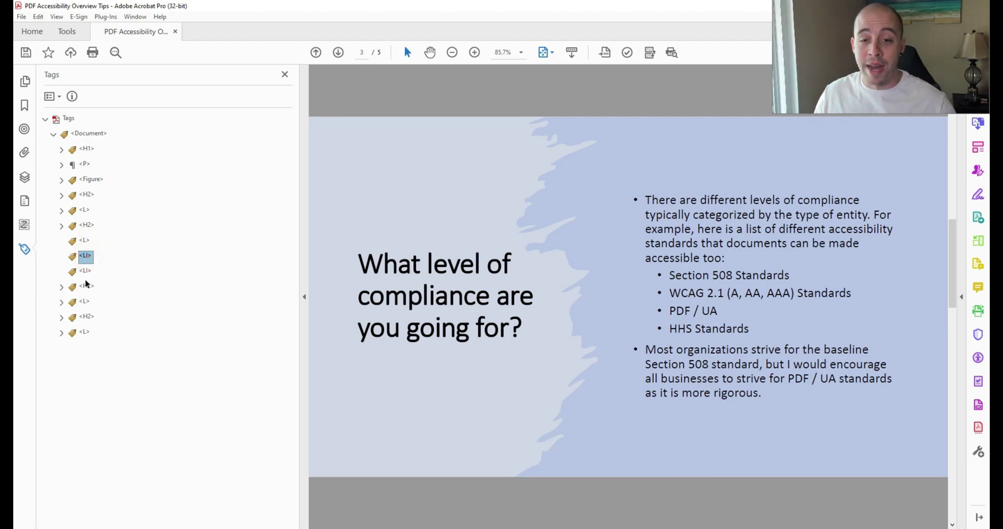
{"action": "left_click", "coordinate": [85, 272]}
{"action": "left_click", "coordinate": [85, 259], "text": "shift"}
{"action": "left_click_drag", "start_coordinate": [85, 258], "coordinate": [85, 243]}
{"action": "left_click", "coordinate": [85, 243]}
{"action": "left_click", "coordinate": [93, 255]}
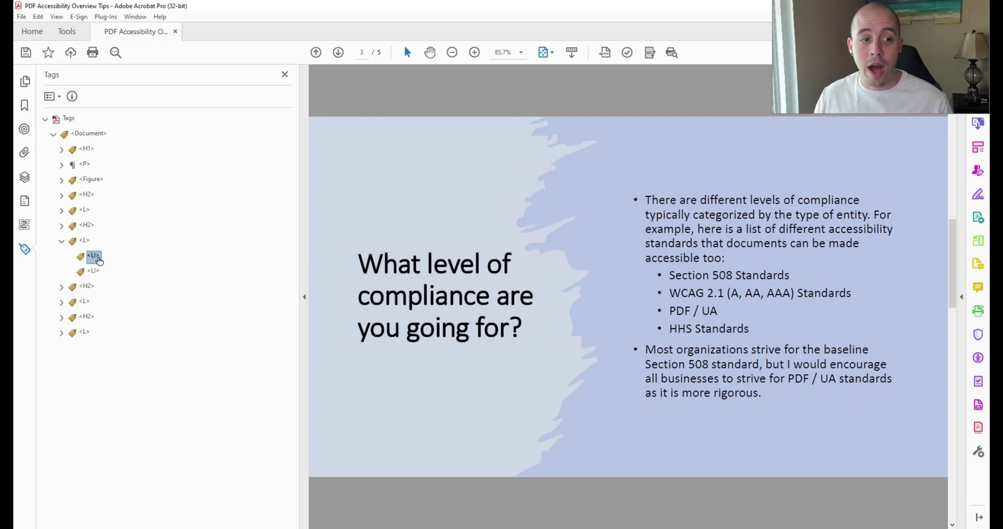
Create two Lbl tags after the first LI tag inside the new list.
{"action": "right_click", "coordinate": [96, 261]}
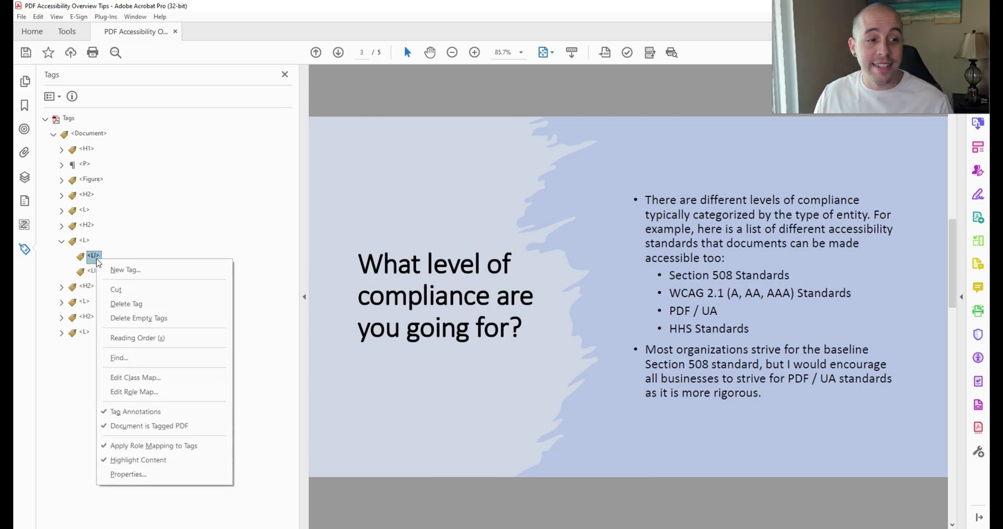
{"action": "left_click", "coordinate": [130, 268]}
{"action": "type", "text": "Lbl"}
{"action": "key", "text": "Return"}
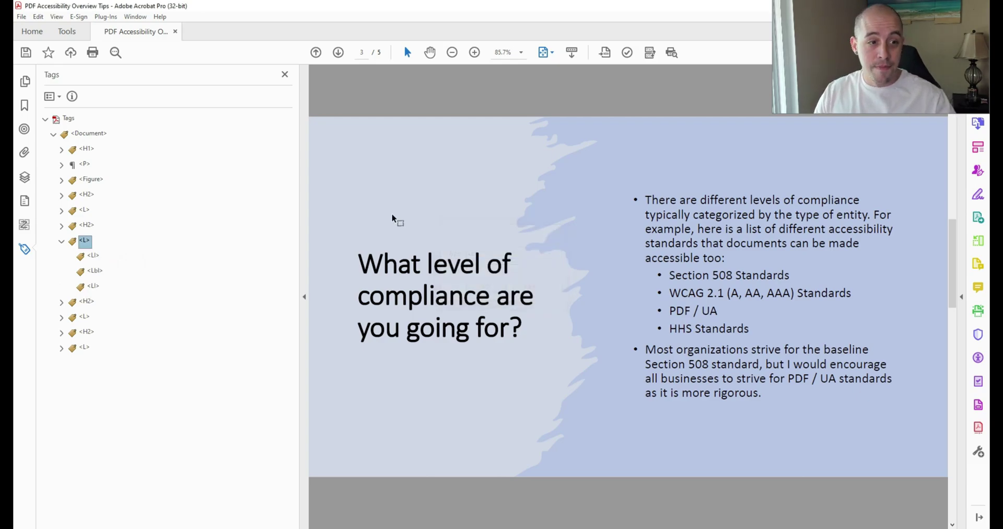
{"action": "right_click", "coordinate": [96, 271]}
{"action": "left_click", "coordinate": [112, 281]}
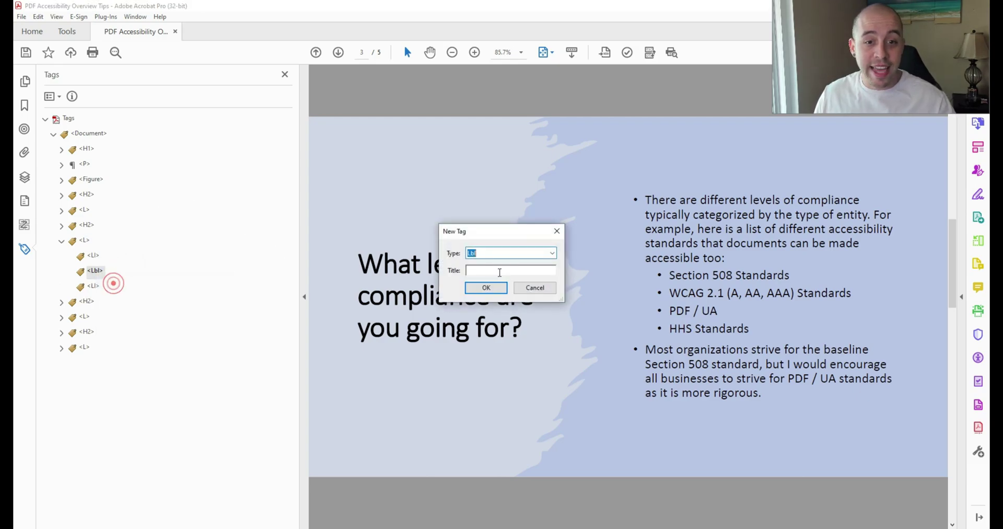
{"action": "left_click", "coordinate": [483, 287]}
Create two LBody tags after the first Lbl tag inside the new list.
{"action": "right_click", "coordinate": [98, 272]}
{"action": "left_click", "coordinate": [112, 282]}
{"action": "type", "text": "LBody"}
{"action": "key", "text": "Return"}
{"action": "left_click", "coordinate": [99, 287]}
{"action": "right_click", "coordinate": [99, 287]}
{"action": "left_click", "coordinate": [117, 298]}
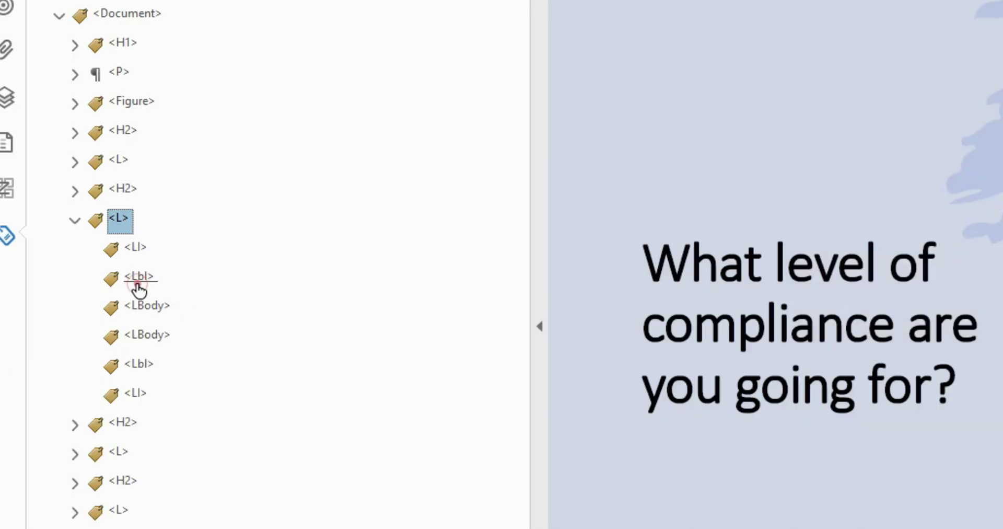
Nest one Lbl tag followed by one LBody tag inside each of the two LI tags.
{"action": "left_click_drag", "start_coordinate": [139, 289], "coordinate": [136, 249]}
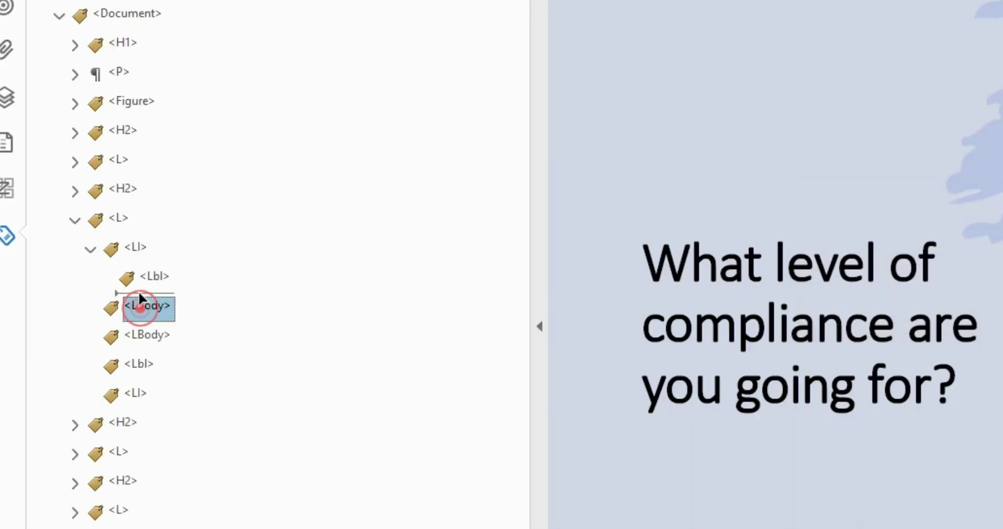
{"action": "left_click_drag", "start_coordinate": [139, 291], "coordinate": [139, 285]}
{"action": "left_click_drag", "start_coordinate": [170, 313], "coordinate": [152, 296]}
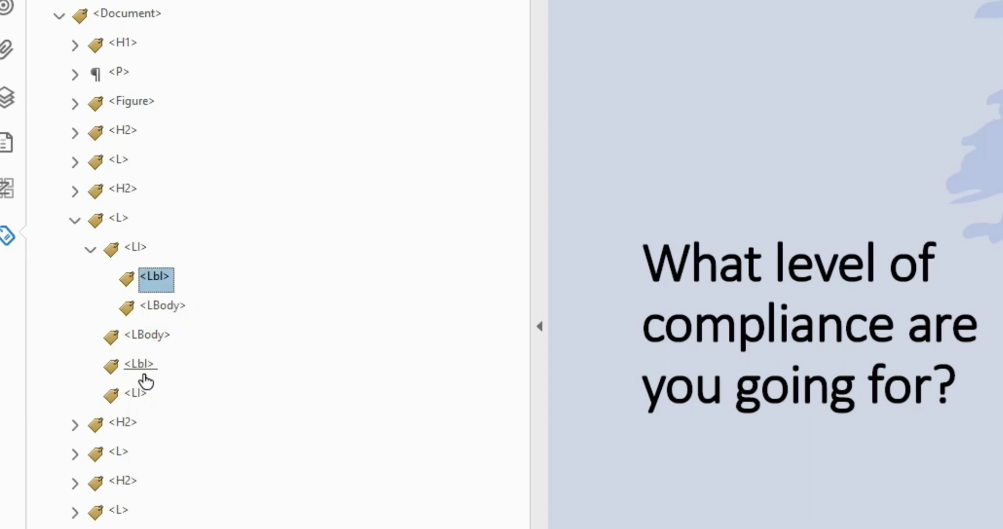
{"action": "left_click_drag", "start_coordinate": [141, 366], "coordinate": [137, 395]}
{"action": "left_click_drag", "start_coordinate": [149, 340], "coordinate": [148, 394]}
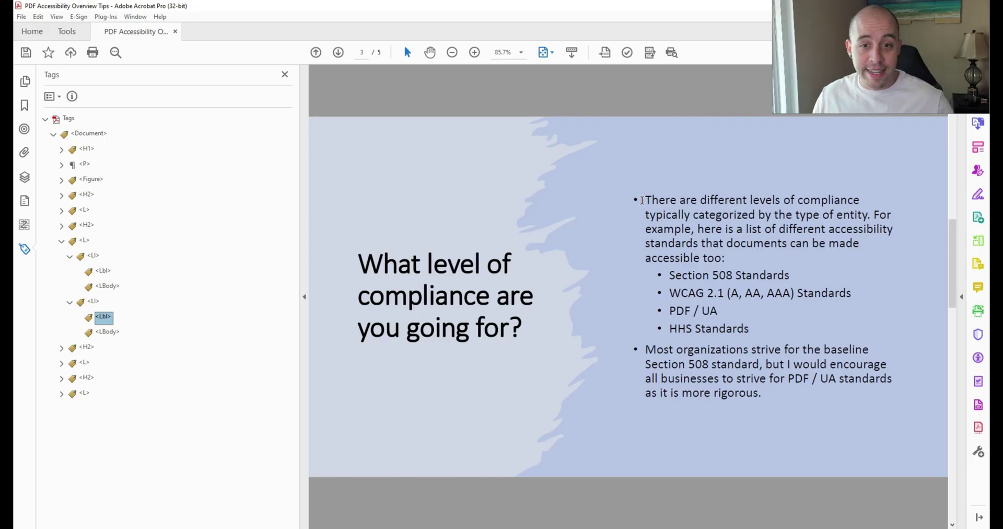
Tag the first main bullet symbol on the slide into the first LI's Lbl tag with Create Tag from Selection.
{"action": "left_click_drag", "start_coordinate": [639, 200], "coordinate": [645, 203]}
{"action": "left_click", "coordinate": [639, 201]}
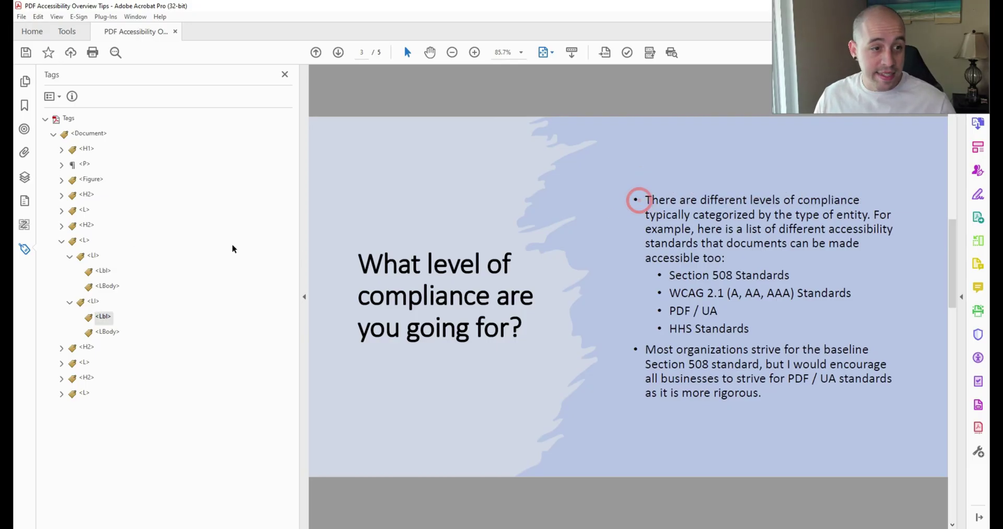
{"action": "left_click", "coordinate": [109, 269]}
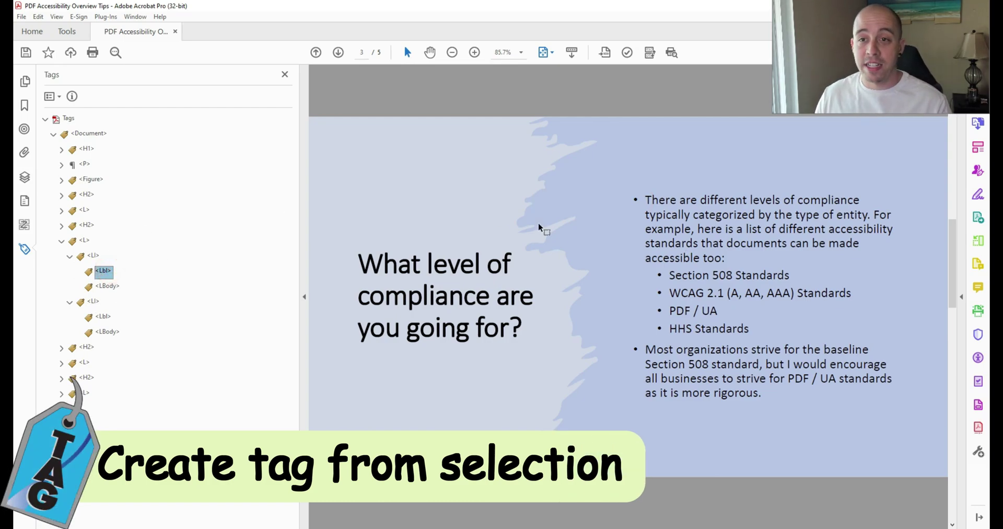
{"action": "left_click_drag", "start_coordinate": [634, 199], "coordinate": [638, 205]}
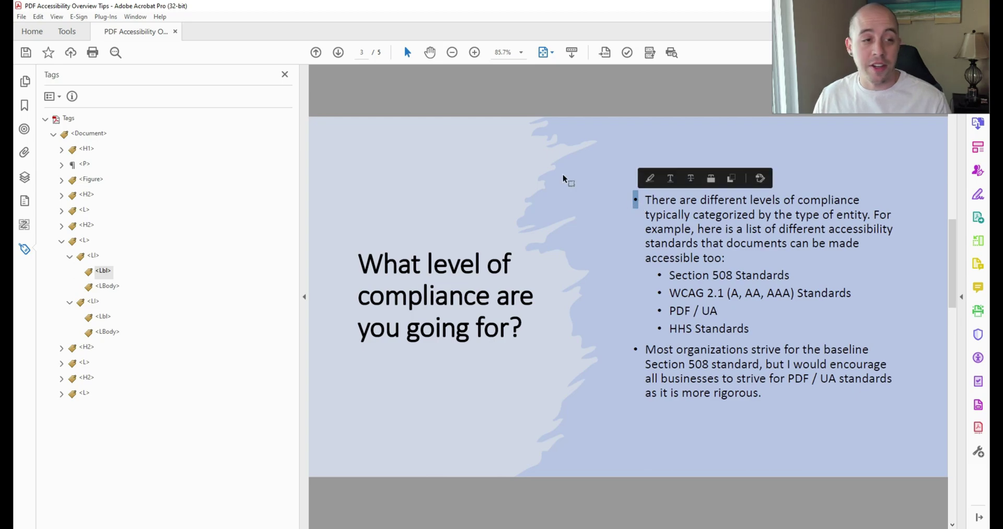
{"action": "left_click", "coordinate": [57, 98]}
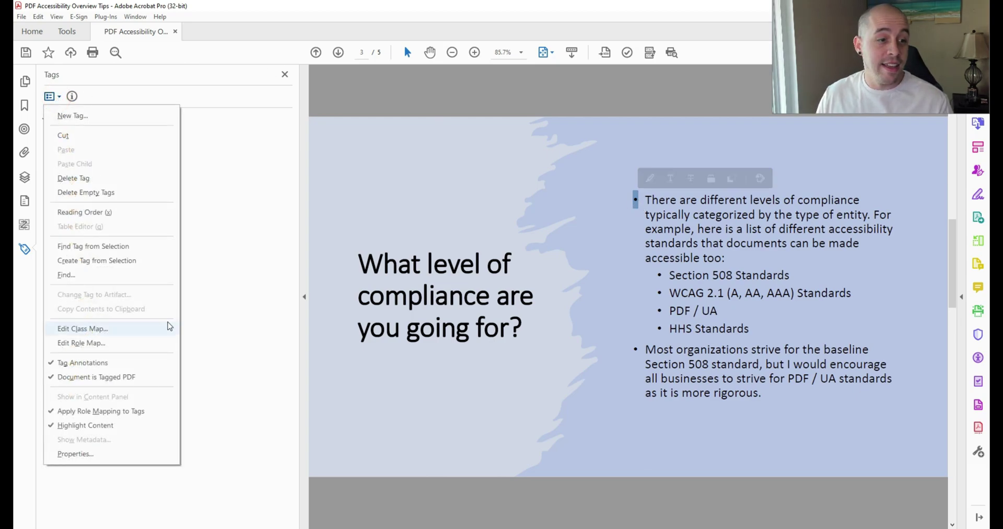
{"action": "left_click", "coordinate": [130, 260]}
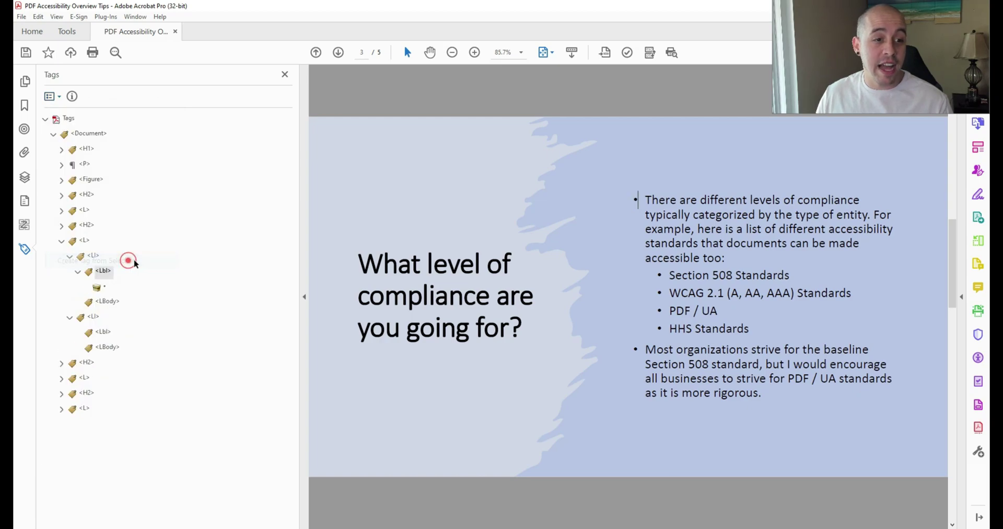
{"action": "left_click", "coordinate": [103, 270]}
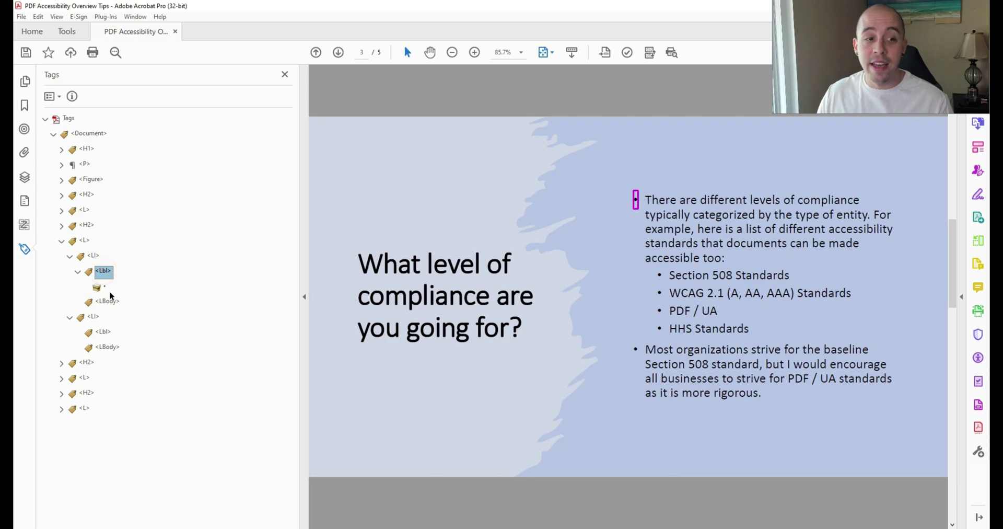
Tag the text "There are different levels of compliance… accessible too:" into the first LBody with Create Tag from Selection, and collapse its LI tag.
{"action": "left_click_drag", "start_coordinate": [107, 301], "coordinate": [104, 274]}
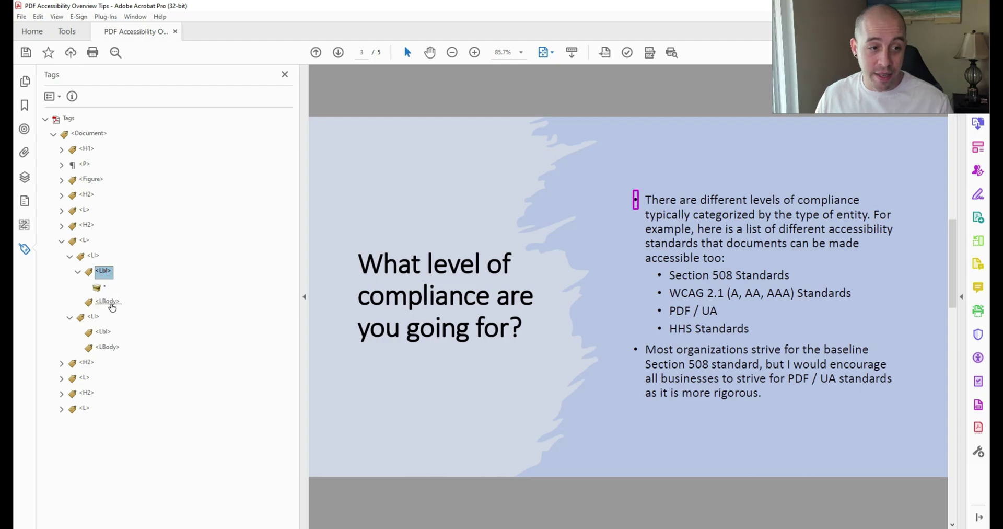
{"action": "left_click_drag", "start_coordinate": [645, 198], "coordinate": [726, 256]}
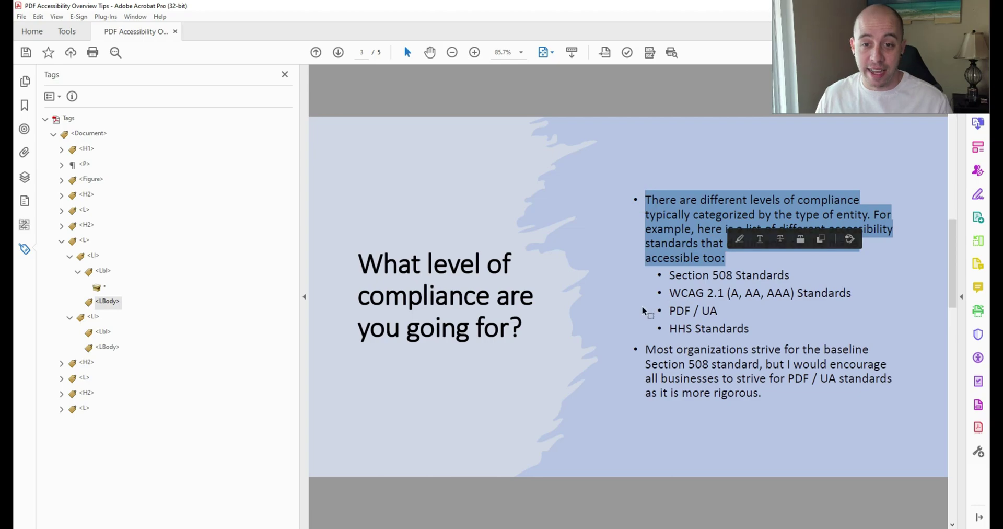
{"action": "left_click", "coordinate": [56, 98]}
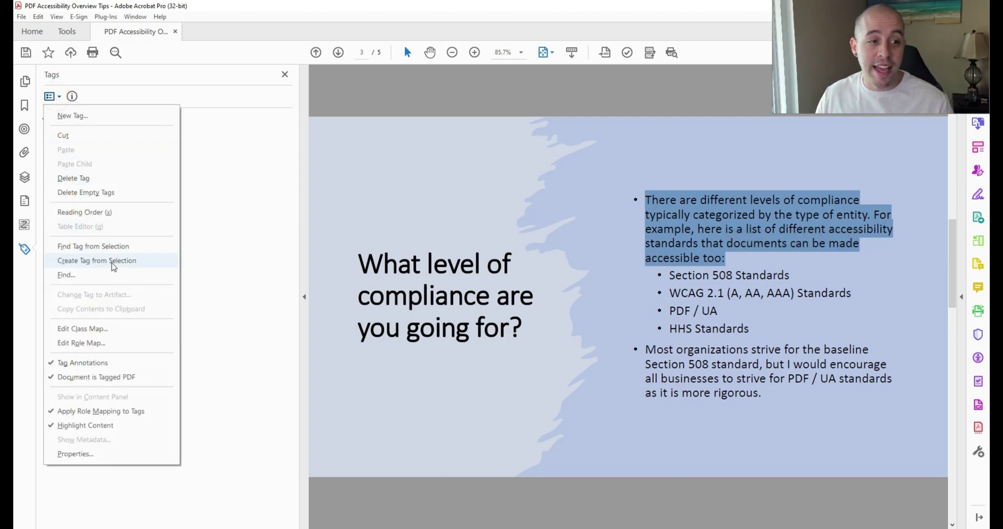
{"action": "left_click", "coordinate": [127, 262]}
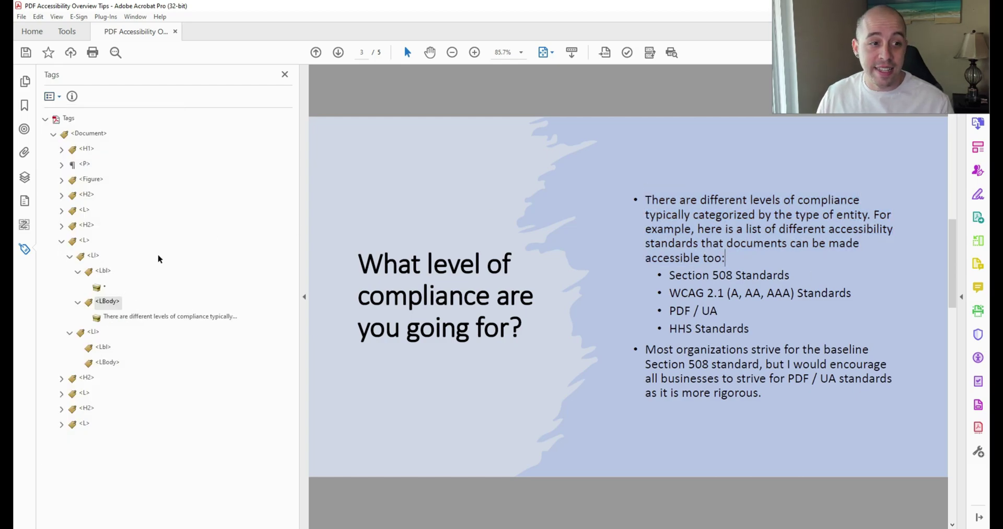
{"action": "left_click", "coordinate": [97, 257]}
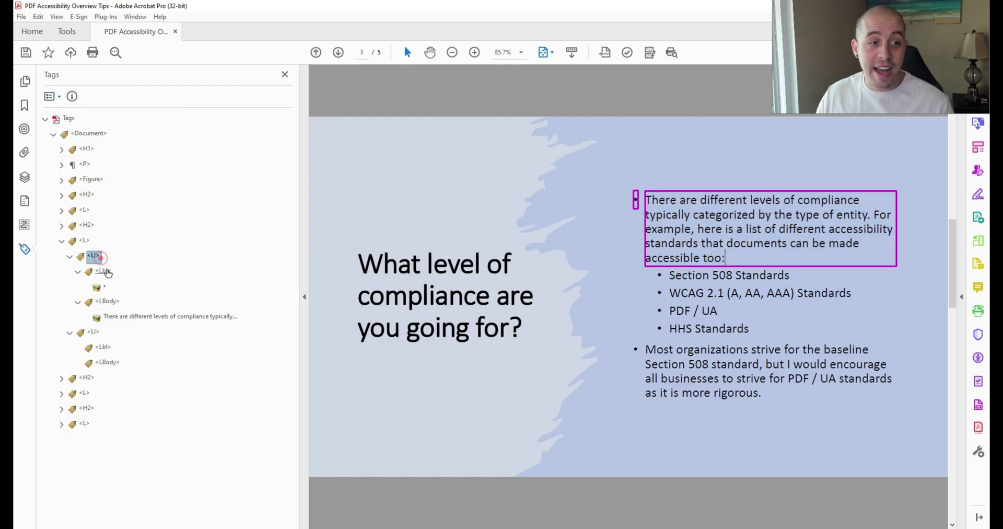
{"action": "left_click", "coordinate": [70, 256]}
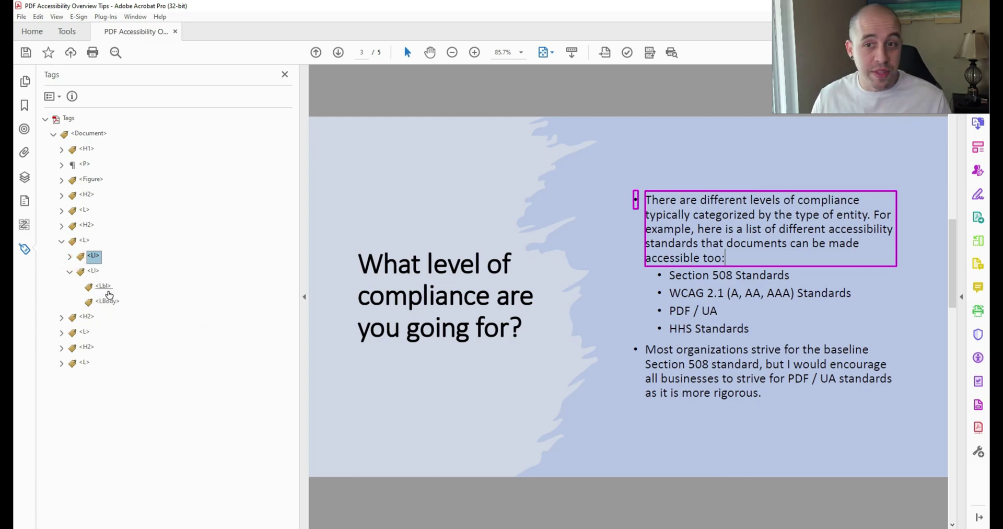
Tag the bullet symbol before "Most organizations strive" into the second LI's Lbl tag with Create Tag from Selection.
{"action": "left_click", "coordinate": [93, 271]}
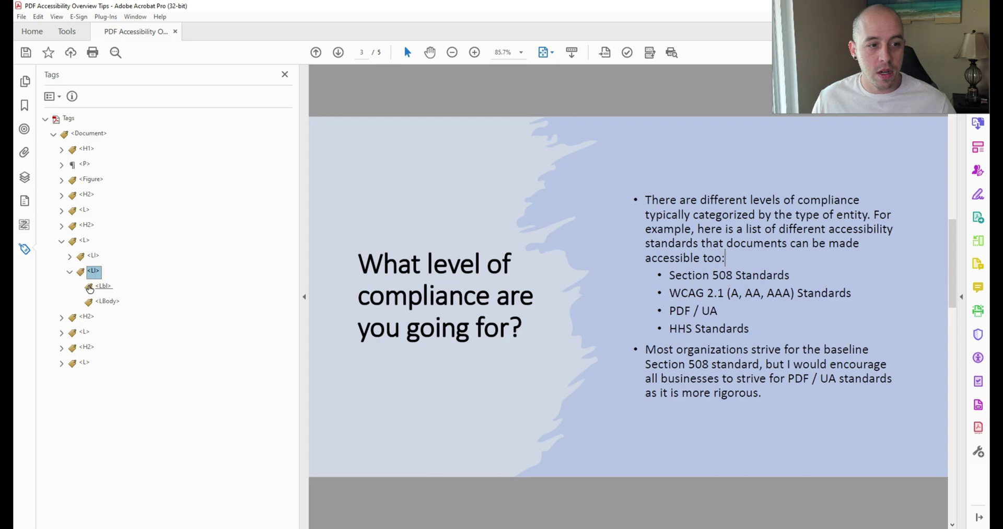
{"action": "left_click", "coordinate": [93, 256]}
{"action": "left_click", "coordinate": [95, 271]}
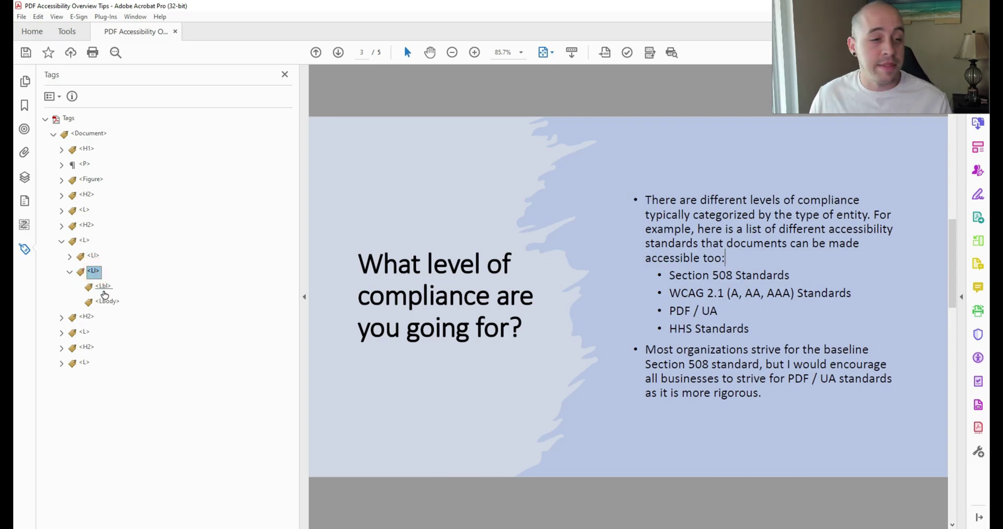
{"action": "left_click", "coordinate": [103, 287]}
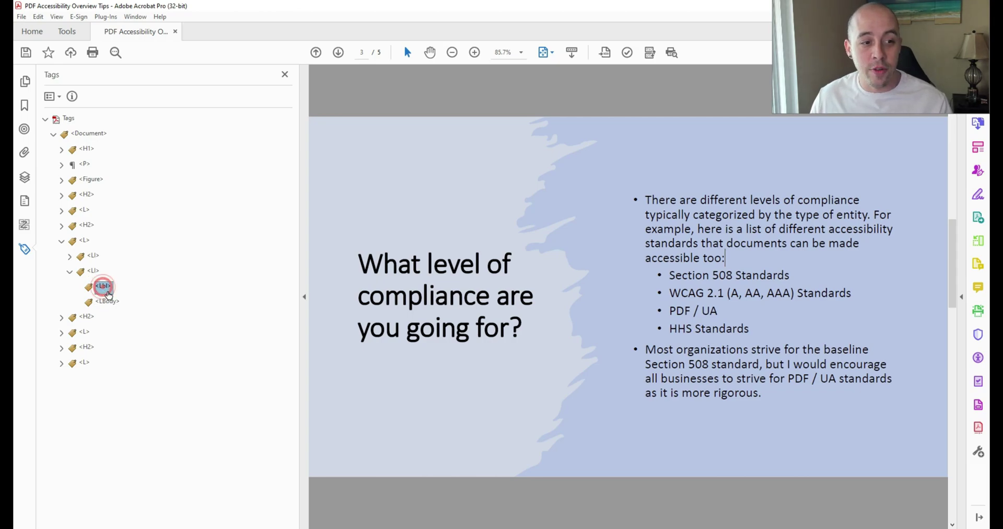
{"action": "left_click", "coordinate": [635, 351]}
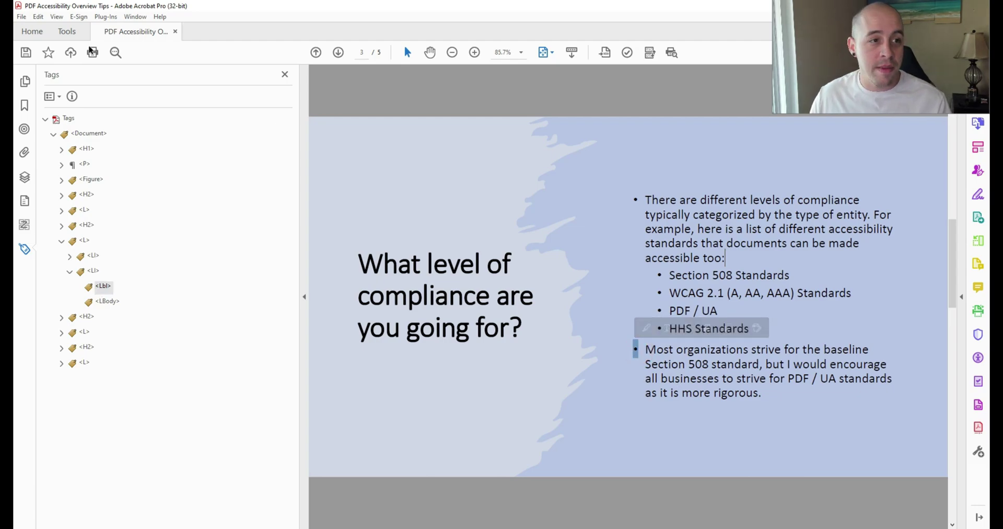
{"action": "left_click", "coordinate": [51, 97]}
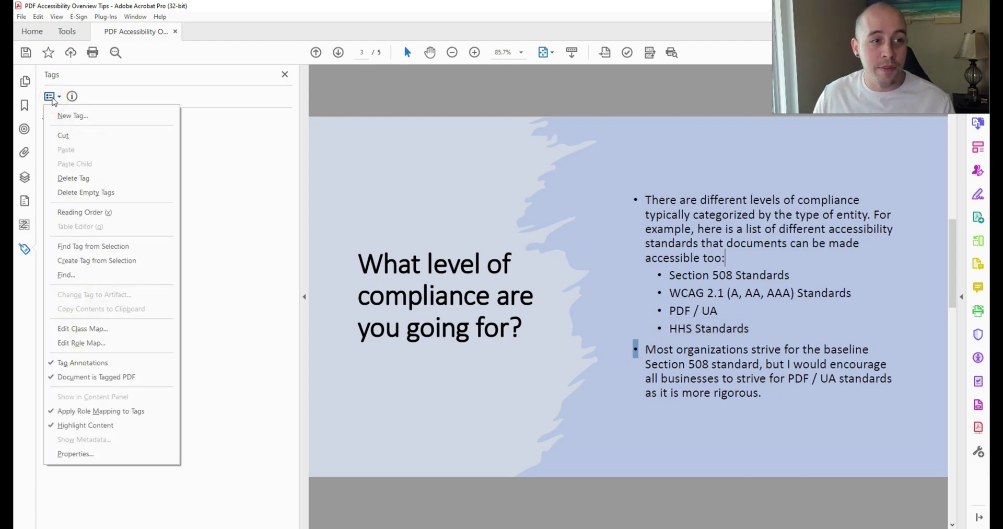
{"action": "left_click", "coordinate": [125, 265]}
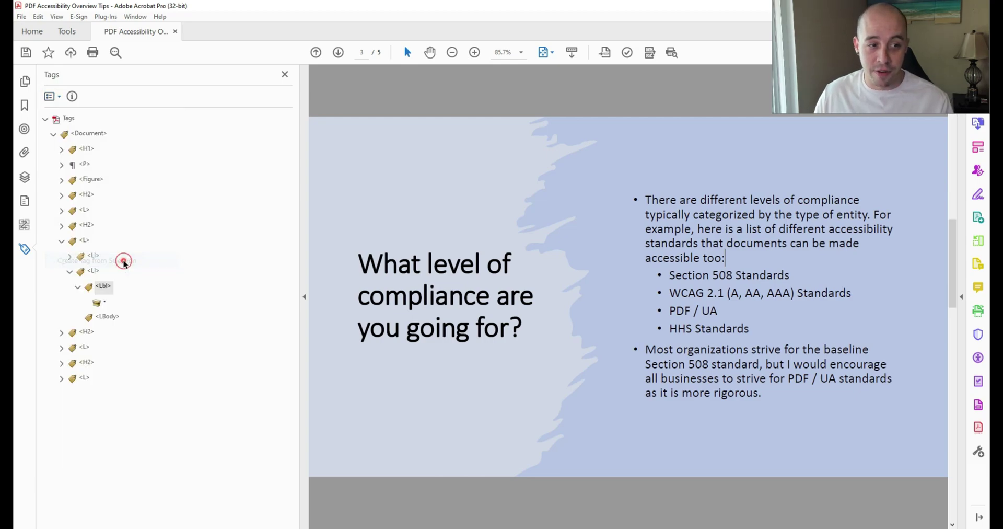
{"action": "mouse_move", "coordinate": [99, 304]}
{"action": "left_mouse_down"}
{"action": "mouse_move", "coordinate": [102, 288]}
{"action": "mouse_move", "coordinate": [108, 296]}
{"action": "left_mouse_up"}
Tag the text "Most organizations strive… more rigorous." into the second LI's LBody with Create Tag from Selection, and collapse that LI.
{"action": "left_click", "coordinate": [109, 316]}
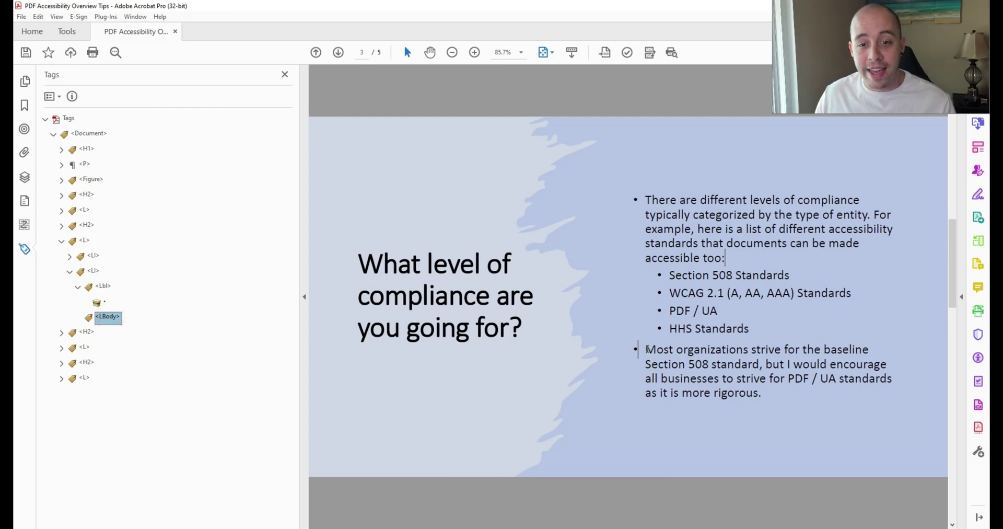
{"action": "left_click_drag", "start_coordinate": [646, 349], "coordinate": [762, 393]}
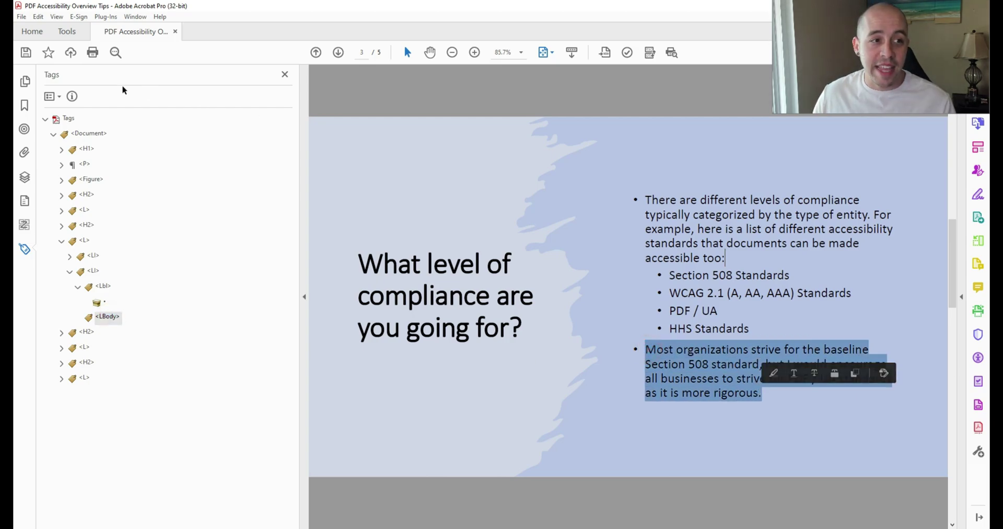
{"action": "left_click", "coordinate": [58, 96]}
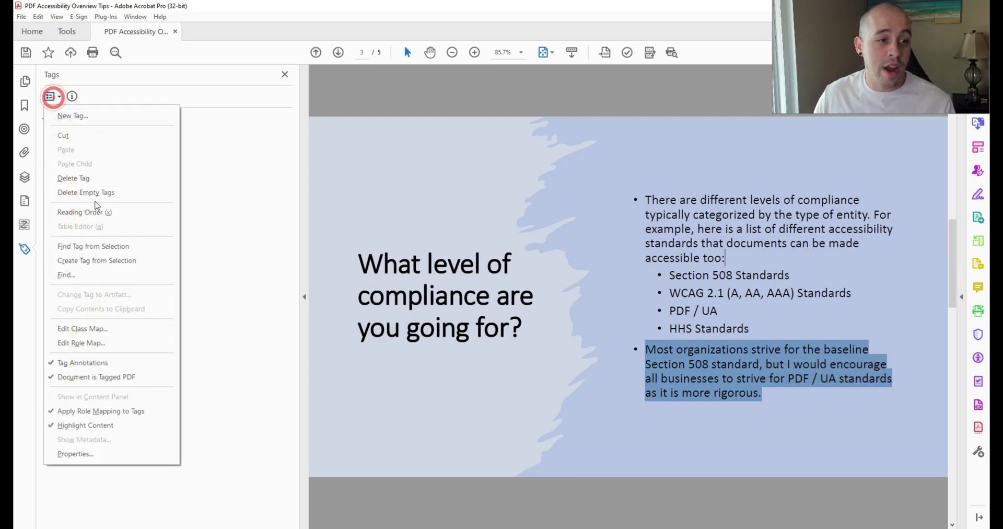
{"action": "left_click", "coordinate": [119, 260]}
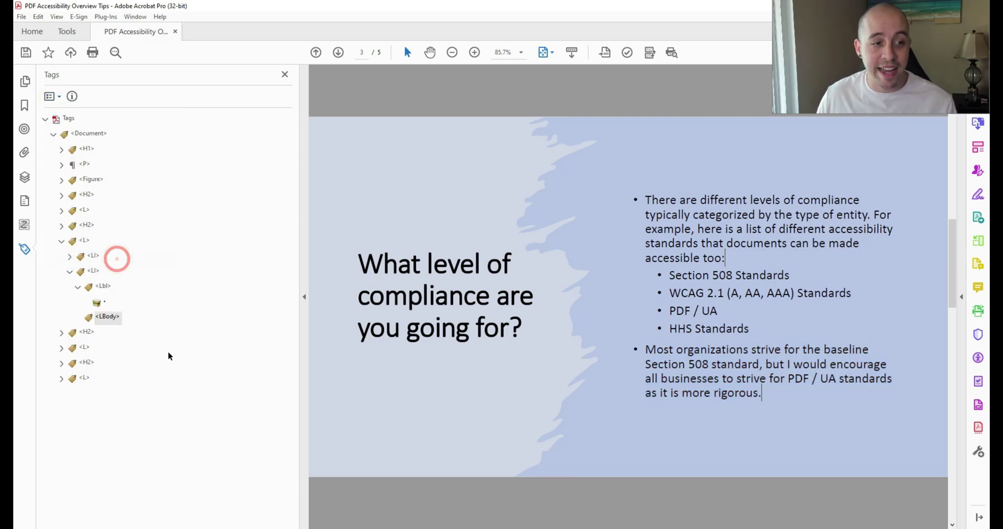
{"action": "left_click", "coordinate": [108, 316]}
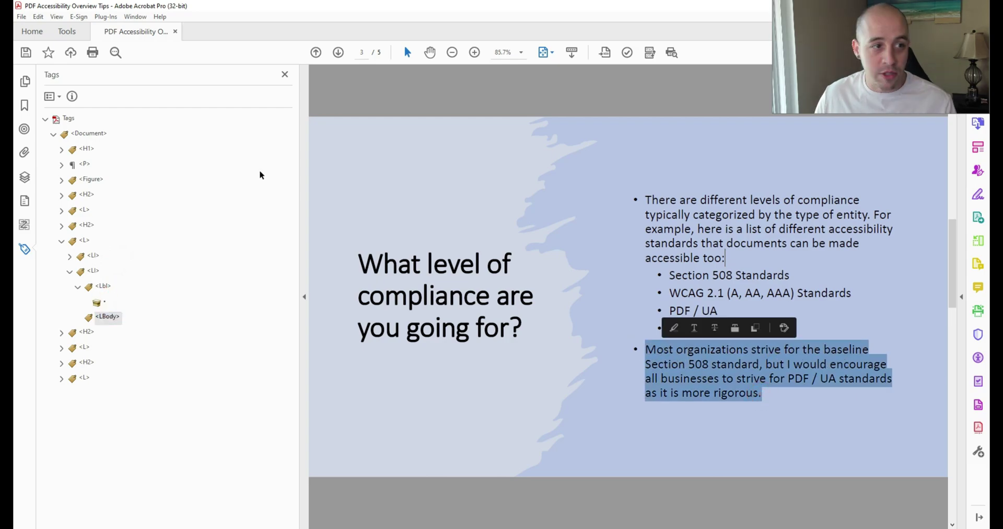
{"action": "left_click", "coordinate": [50, 97]}
{"action": "left_click", "coordinate": [96, 260]}
{"action": "left_click", "coordinate": [129, 331]}
{"action": "left_click", "coordinate": [99, 270]}
{"action": "key", "text": "Left"}
Compare the page content highlighted for the two LI tags and examine the four sub-bullets between them.
{"action": "key", "text": "Up"}
{"action": "key", "text": "Down"}
{"action": "key", "text": "Up"}
{"action": "key", "text": "Down"}
{"action": "key", "text": "Up"}
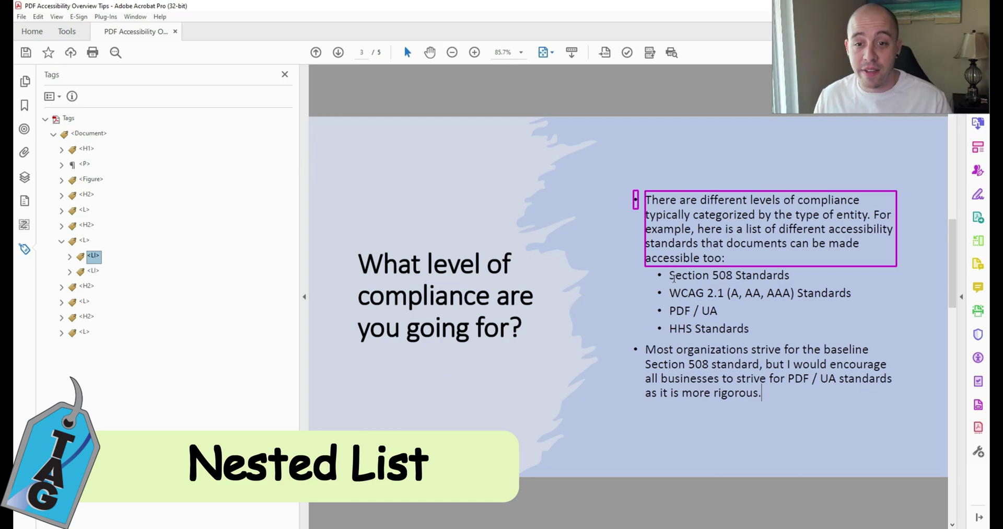
{"action": "left_click_drag", "start_coordinate": [671, 276], "coordinate": [755, 322]}
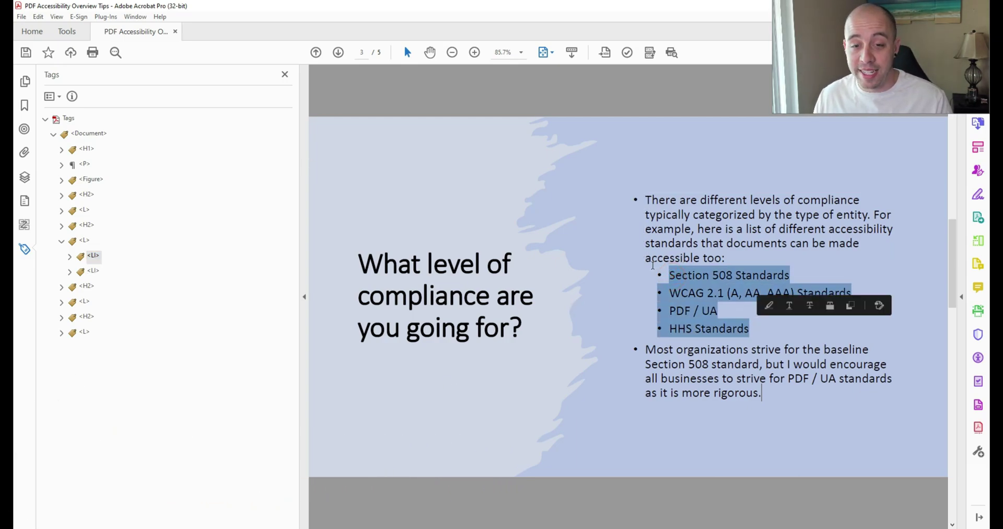
Expand the first LI and create a new L tag after its LBody tag.
{"action": "left_click", "coordinate": [71, 257]}
{"action": "left_click", "coordinate": [80, 302]}
{"action": "left_click", "coordinate": [79, 272]}
{"action": "left_click", "coordinate": [108, 287]}
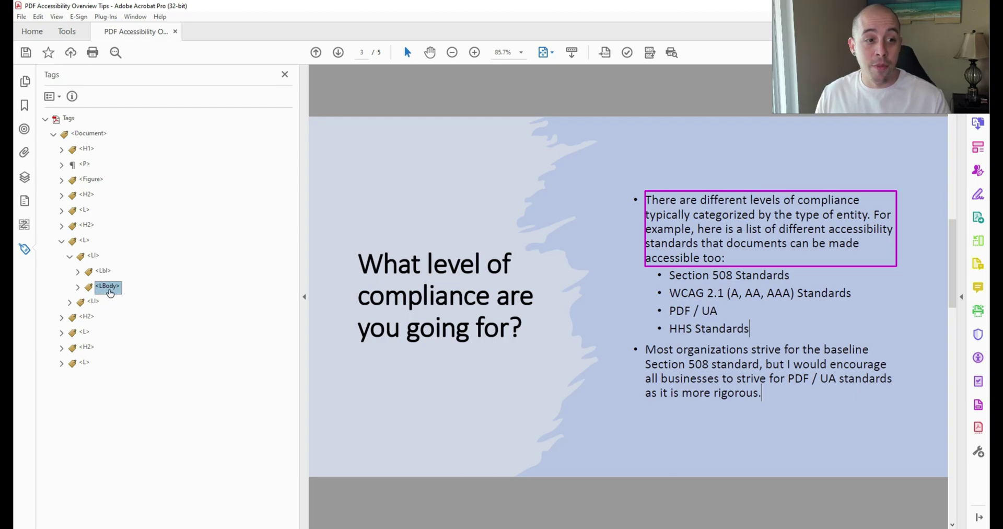
{"action": "right_click", "coordinate": [108, 290]}
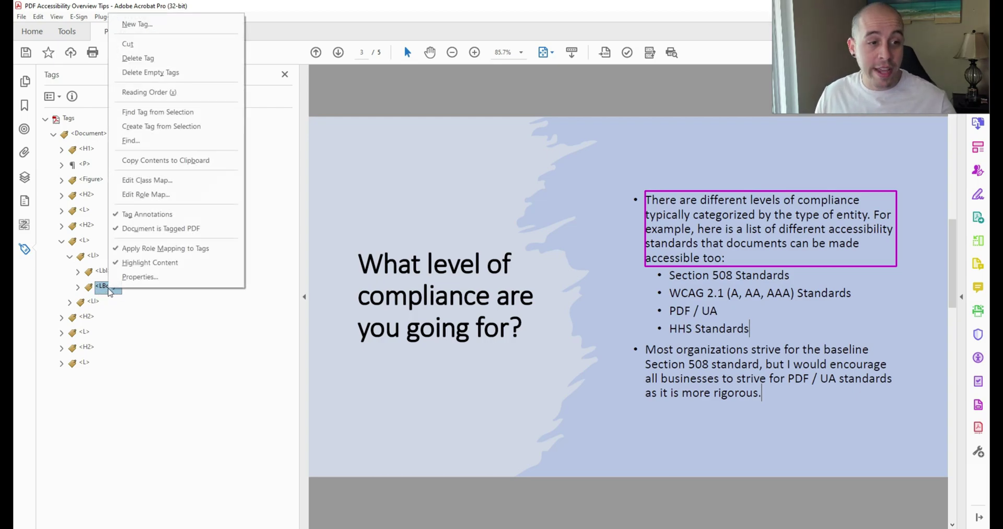
{"action": "left_click", "coordinate": [175, 23]}
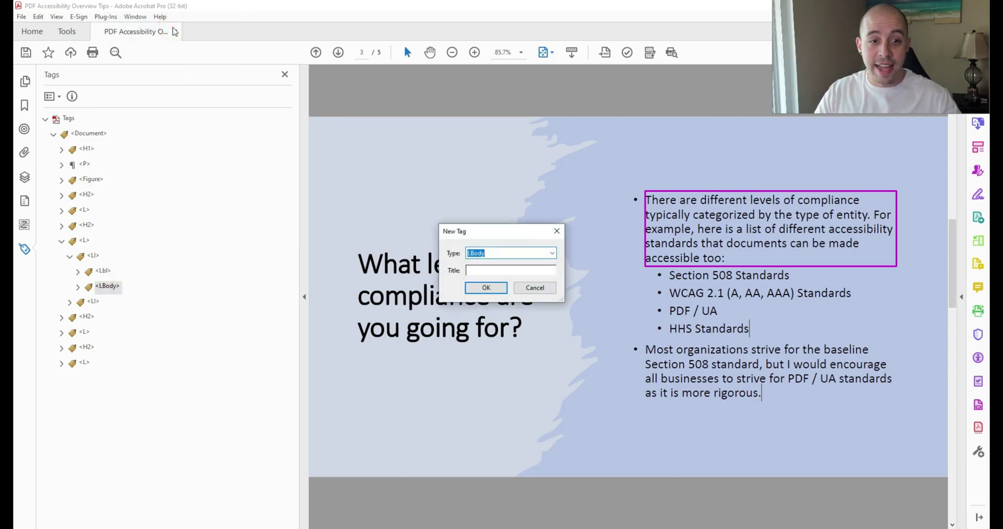
{"action": "type", "text": "L"}
{"action": "key", "text": "Return"}
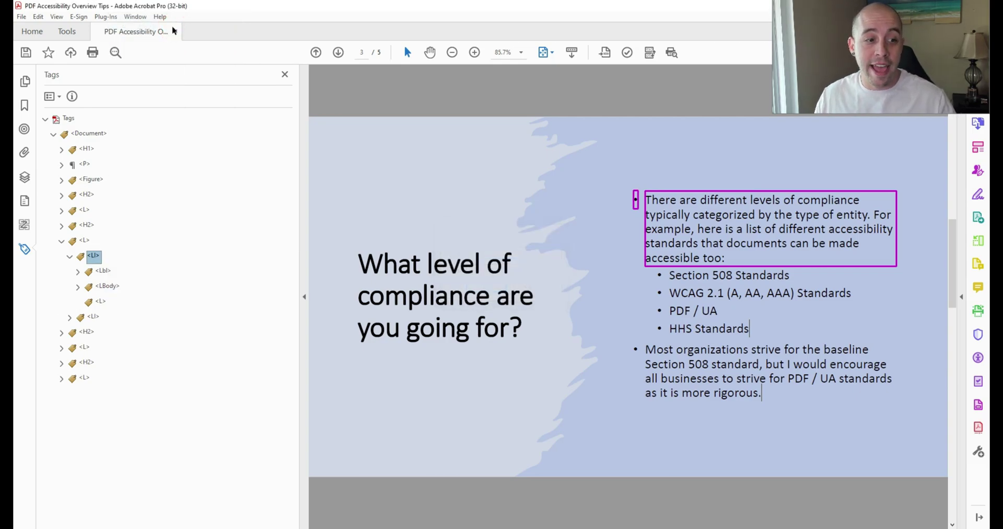
Nest the new L tag inside the first LI's LBody, after the "There are different levels of compliance" content.
{"action": "left_click_drag", "start_coordinate": [100, 301], "coordinate": [99, 293]}
{"action": "left_click_drag", "start_coordinate": [101, 315], "coordinate": [106, 308]}
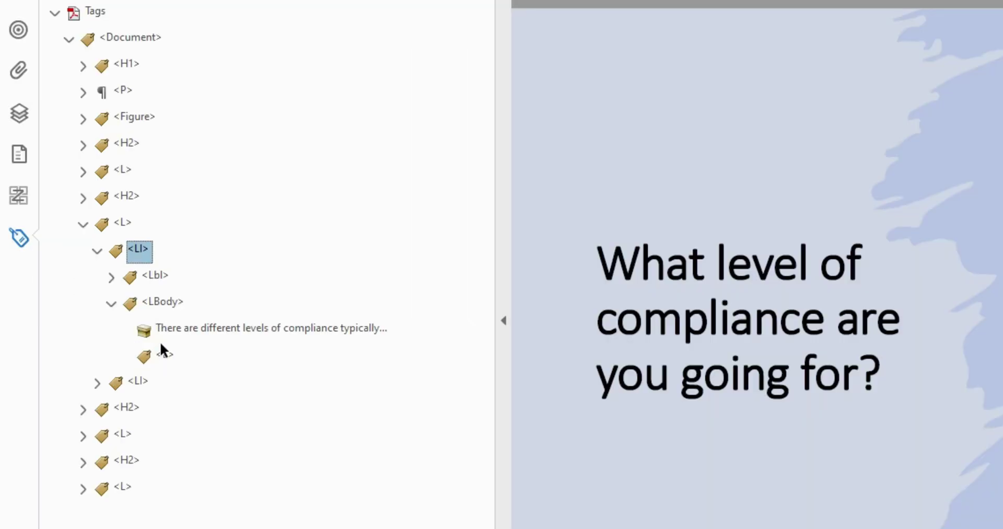
{"action": "left_click", "coordinate": [166, 302]}
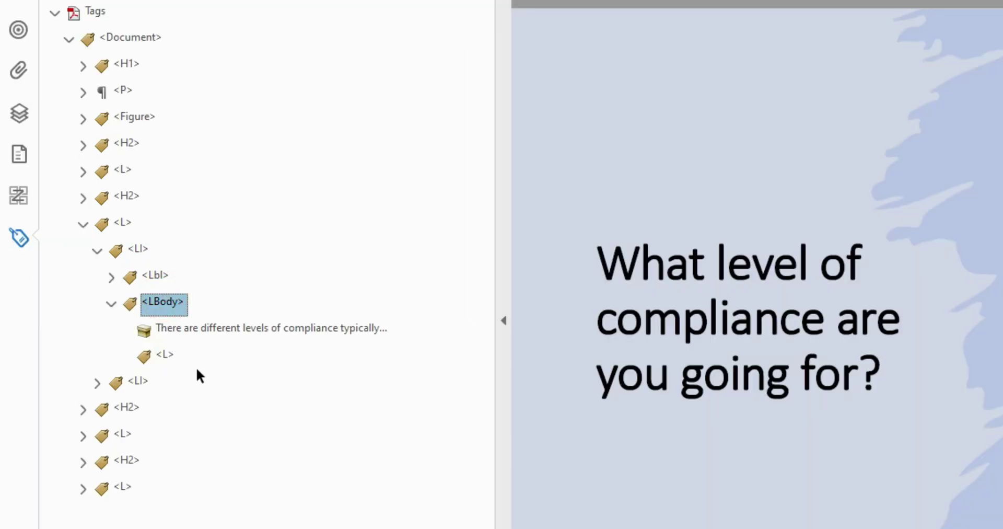
Create four LI tags after the nested L tag inside the first LBody.
{"action": "left_click", "coordinate": [165, 367]}
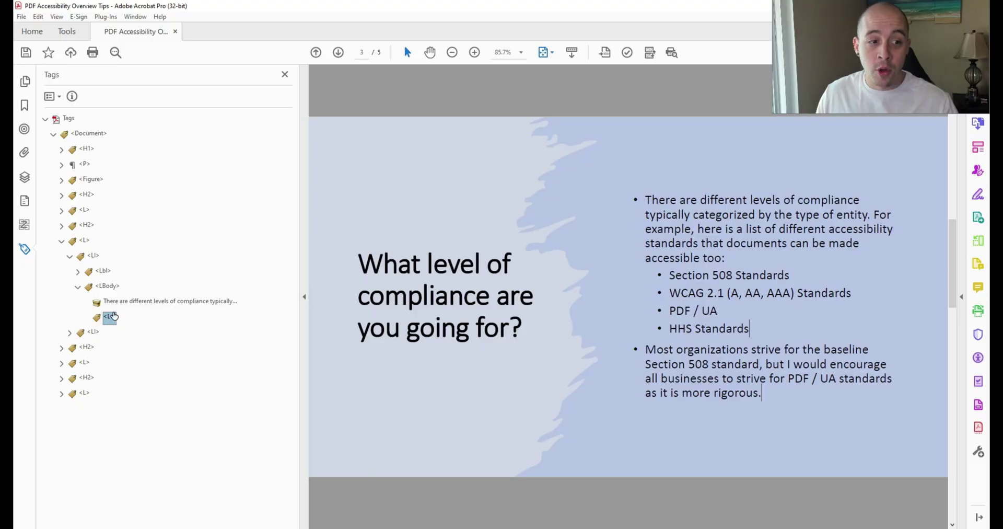
{"action": "right_click", "coordinate": [110, 322]}
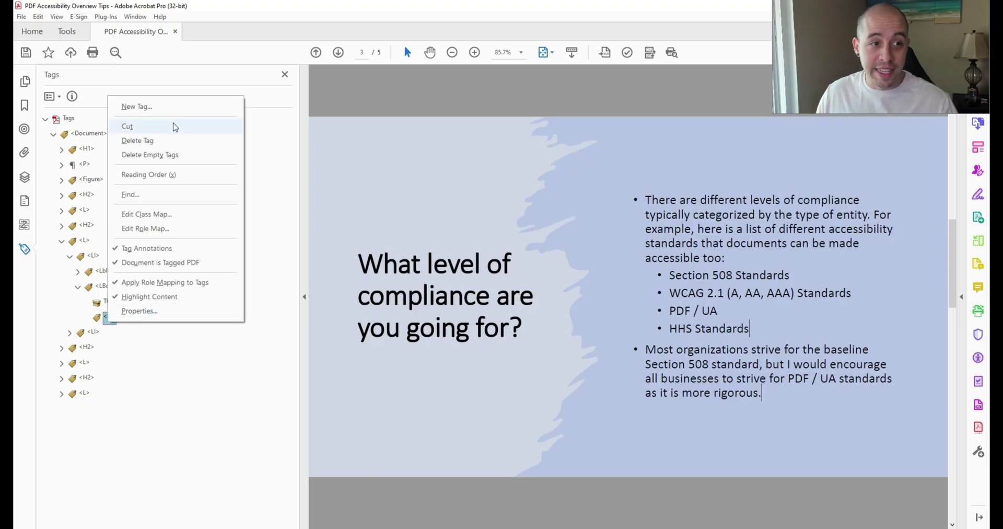
{"action": "left_click", "coordinate": [171, 108]}
{"action": "left_click", "coordinate": [128, 289]}
{"action": "right_click", "coordinate": [115, 334]}
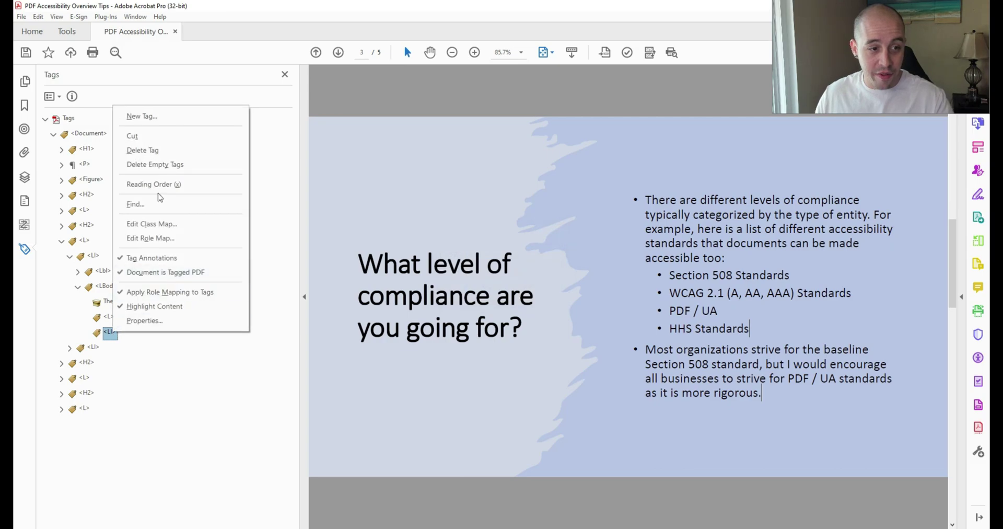
{"action": "left_click", "coordinate": [168, 112]}
{"action": "key", "text": "Return"}
{"action": "right_click", "coordinate": [114, 332]}
{"action": "left_click", "coordinate": [139, 114]}
{"action": "key", "text": "Return"}
Nest the four new LI tags together inside the sub-list's L tag.
{"action": "left_click", "coordinate": [111, 331]}
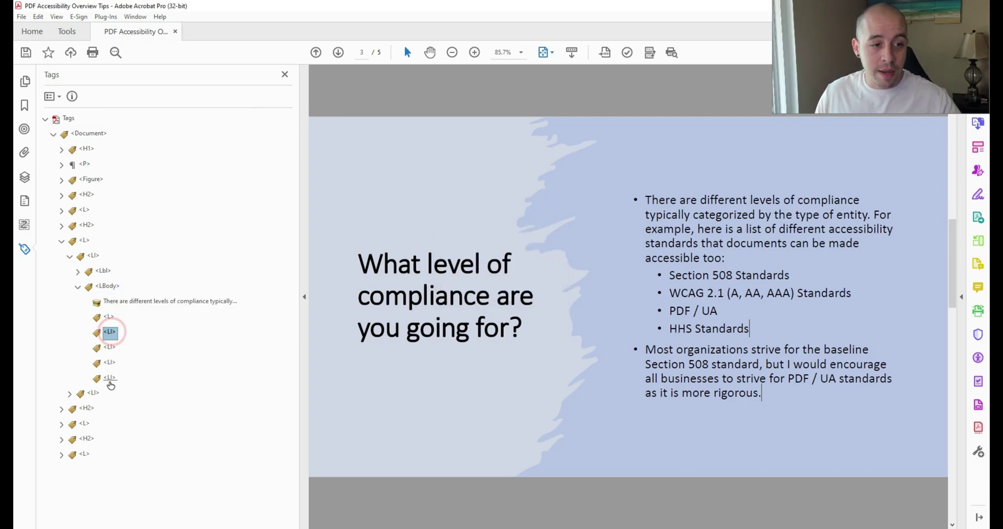
{"action": "left_click", "coordinate": [110, 376], "text": "shift"}
{"action": "left_click_drag", "start_coordinate": [111, 331], "coordinate": [111, 325]}
Create four Lbl tags after the first LI inside the nested L tag.
{"action": "left_click", "coordinate": [116, 332]}
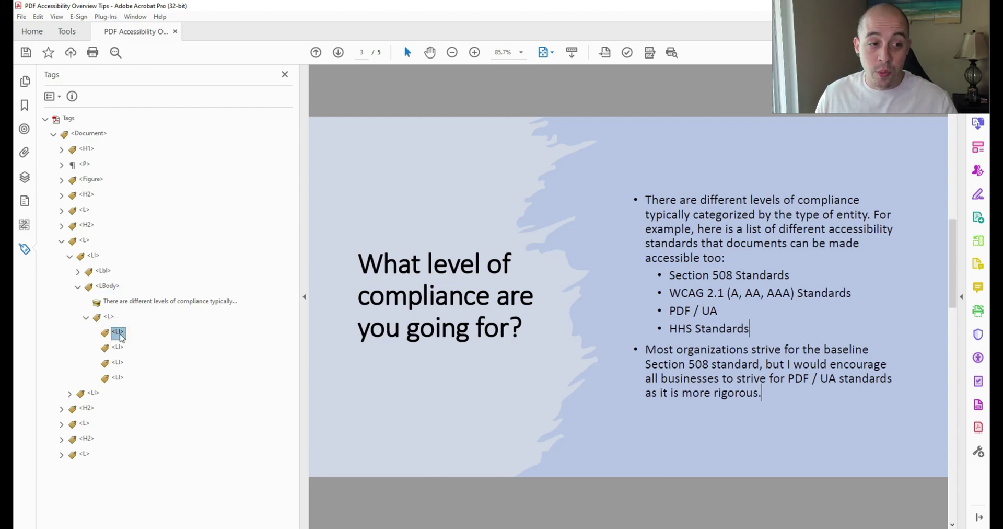
{"action": "right_click", "coordinate": [120, 336]}
{"action": "left_click", "coordinate": [190, 125]}
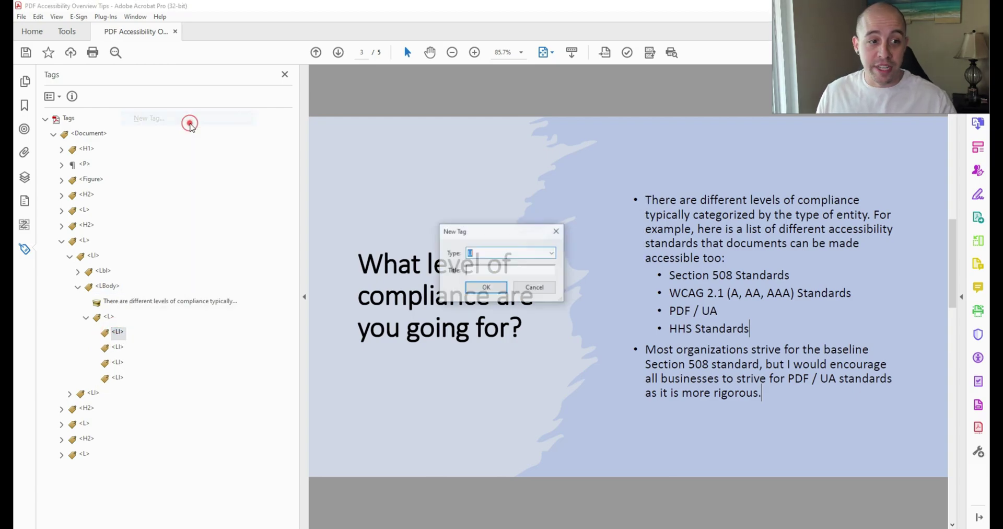
{"action": "type", "text": "Lbl"}
{"action": "key", "text": "Return"}
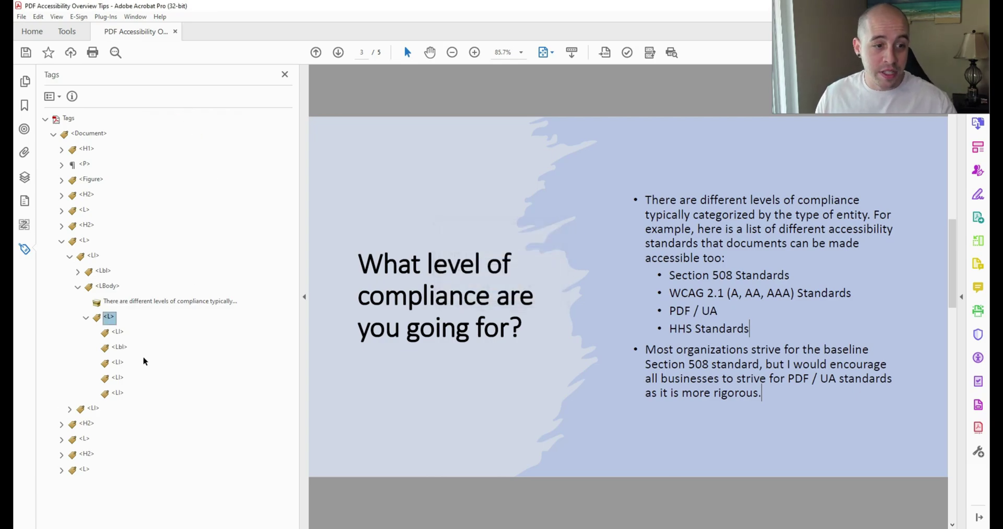
{"action": "right_click", "coordinate": [125, 350]}
{"action": "left_click", "coordinate": [151, 132]}
{"action": "key", "text": "Return"}
{"action": "right_click", "coordinate": [120, 351]}
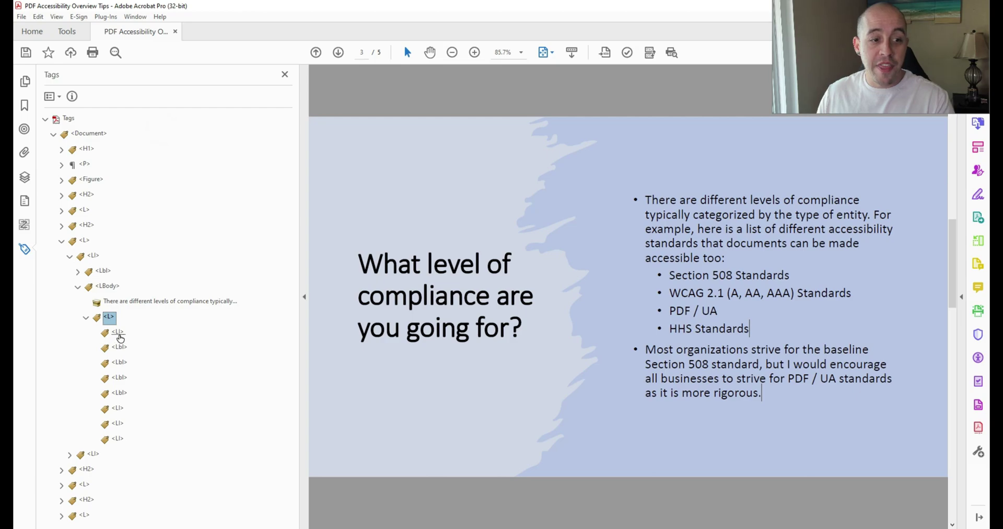
Create four LBody tags after the first LI inside the nested L tag.
{"action": "right_click", "coordinate": [119, 334]}
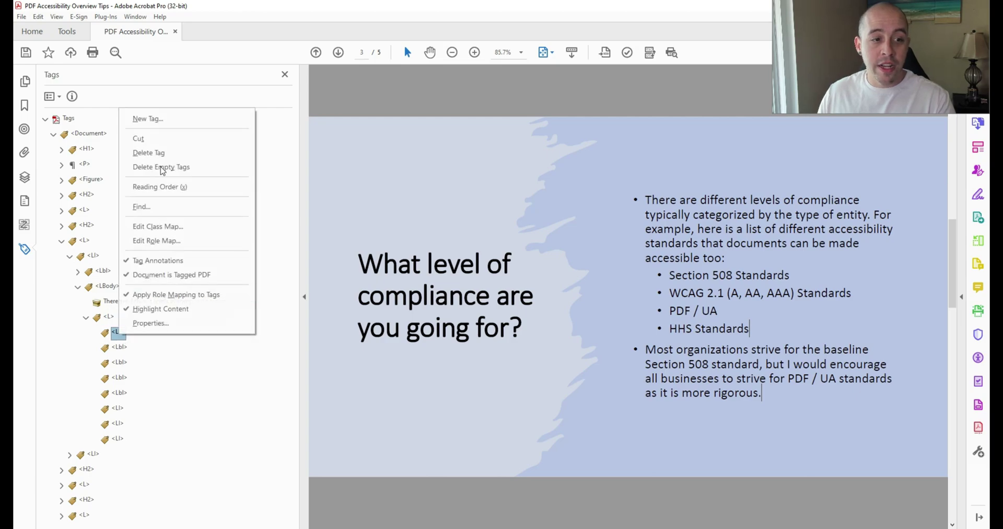
{"action": "left_click", "coordinate": [151, 117]}
{"action": "type", "text": "Bl"}
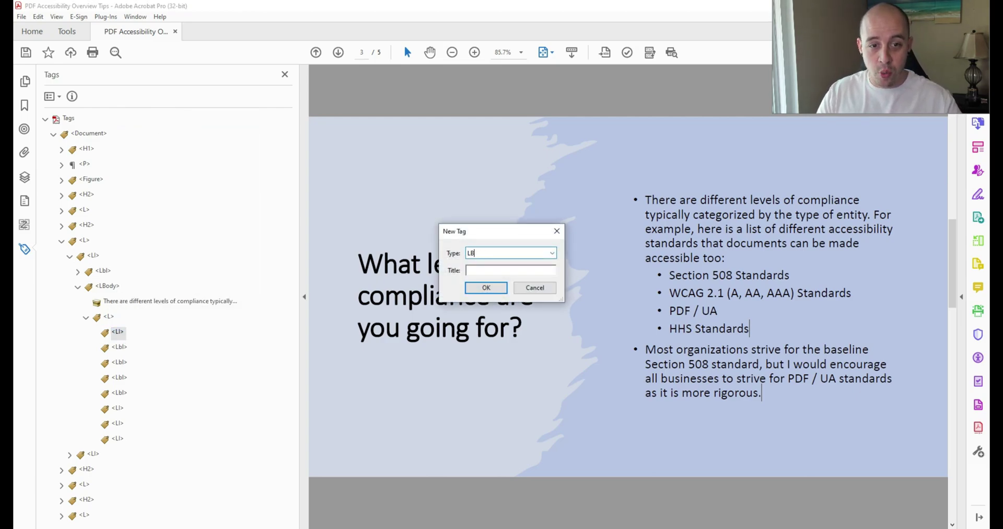
{"action": "key", "text": "Return"}
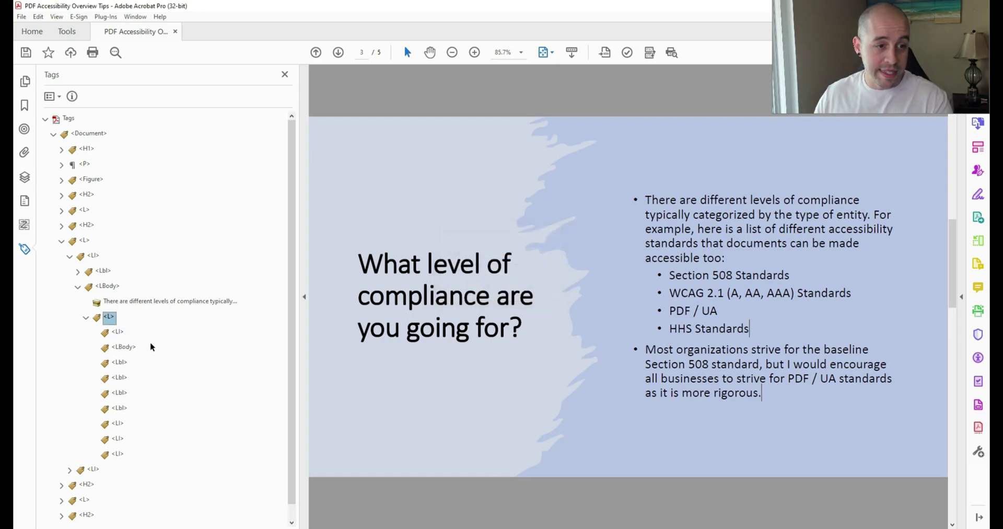
{"action": "scroll", "coordinate": [148, 347], "scroll_direction": "down", "scroll_amount": 2}
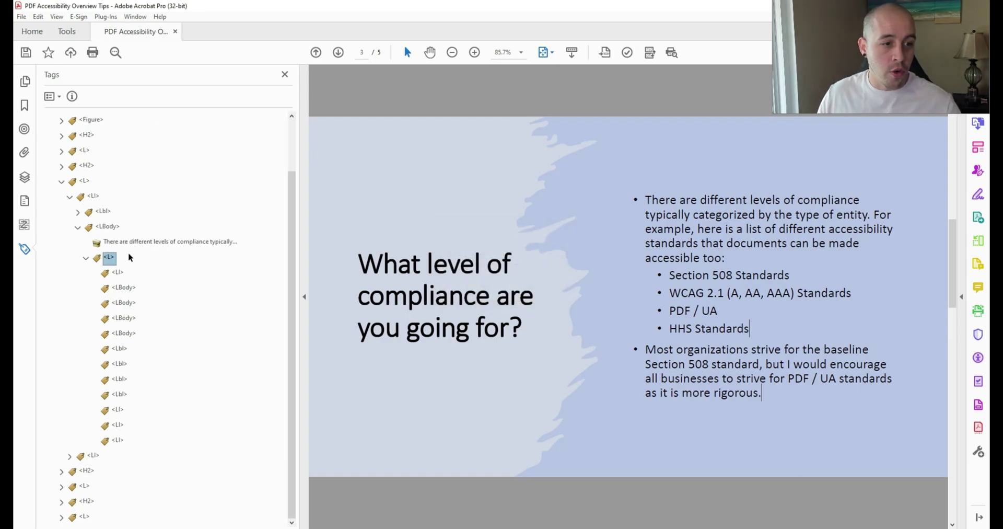
Nest one Lbl tag followed by one LBody tag inside each of the sub-list's four LI tags.
{"action": "left_click", "coordinate": [123, 287]}
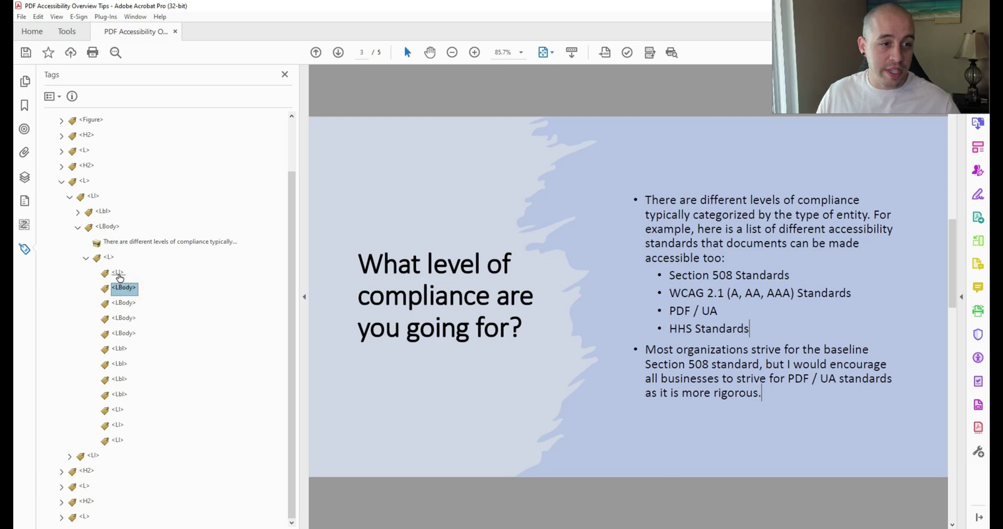
{"action": "left_click_drag", "start_coordinate": [123, 288], "coordinate": [121, 278]}
{"action": "left_click_drag", "start_coordinate": [118, 354], "coordinate": [117, 275]}
{"action": "left_click", "coordinate": [125, 365]}
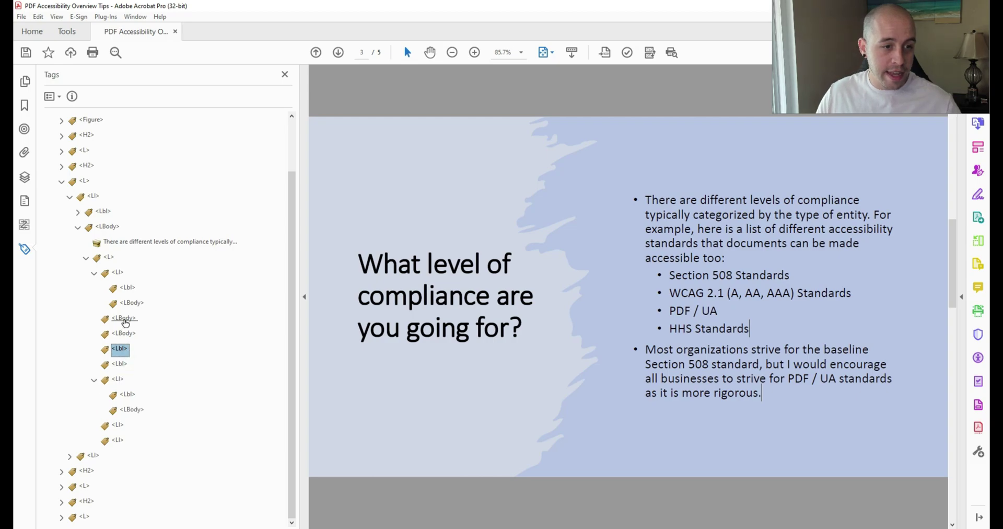
{"action": "left_click_drag", "start_coordinate": [125, 320], "coordinate": [124, 425]}
{"action": "left_click_drag", "start_coordinate": [124, 333], "coordinate": [124, 417]}
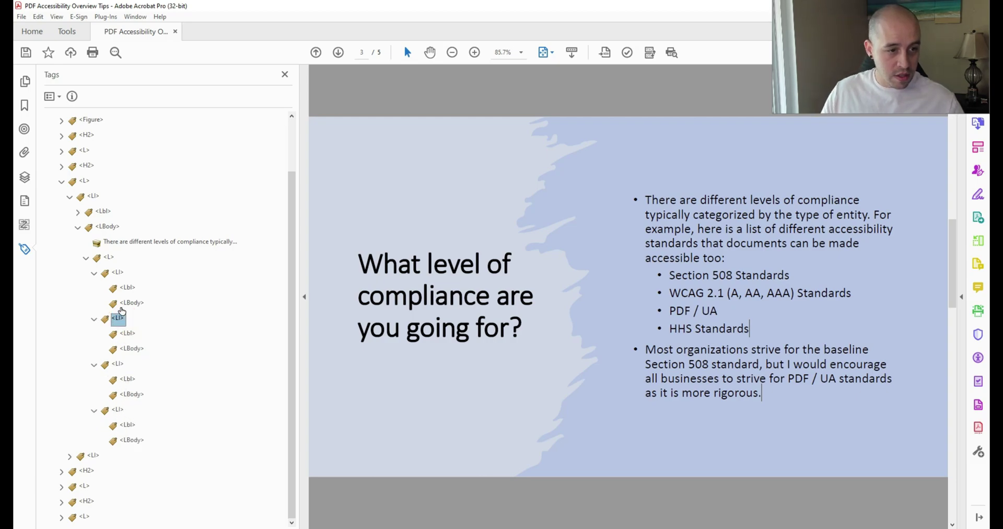
Tag the bullet symbol before "Section 508 Standards" into the first nested LI's Lbl with Create Tag from Selection.
{"action": "left_click", "coordinate": [118, 272]}
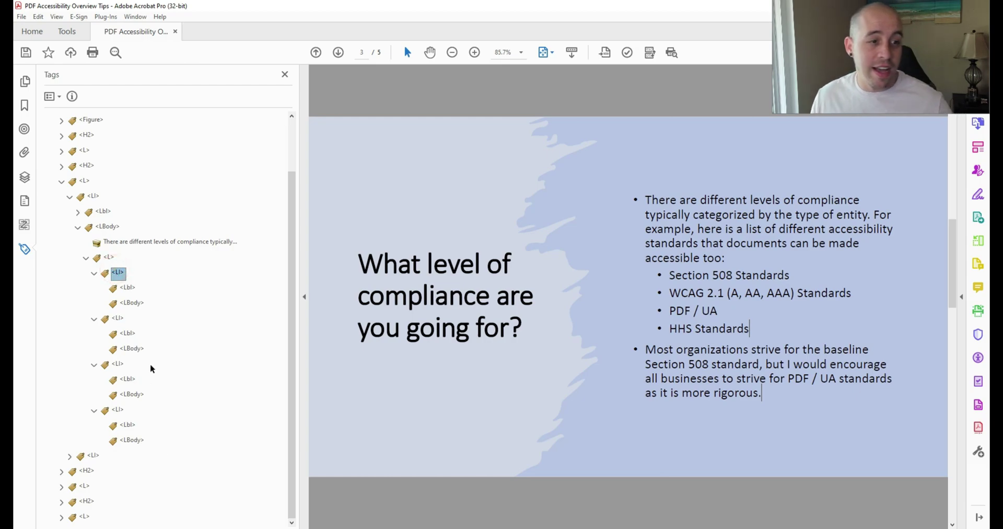
{"action": "left_click", "coordinate": [128, 287]}
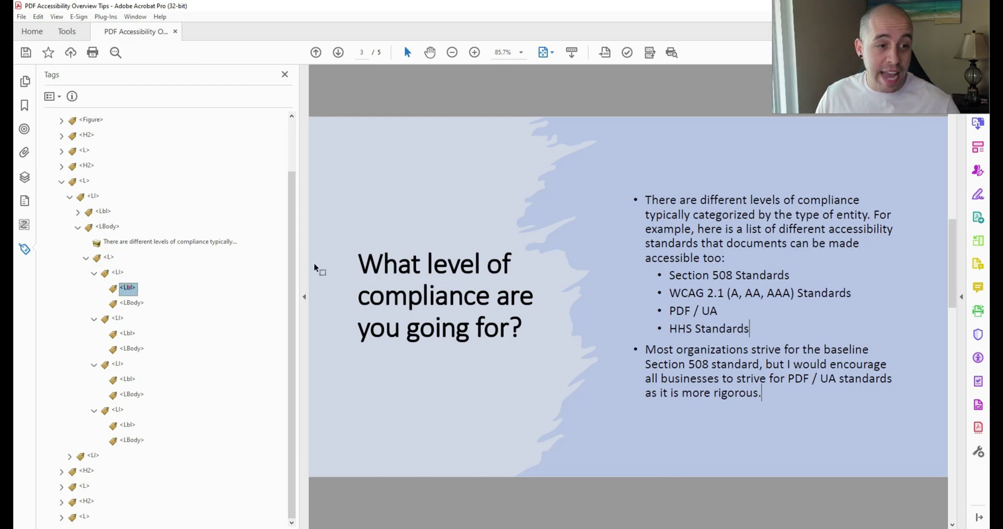
{"action": "double_click", "coordinate": [659, 272]}
{"action": "left_click", "coordinate": [52, 97]}
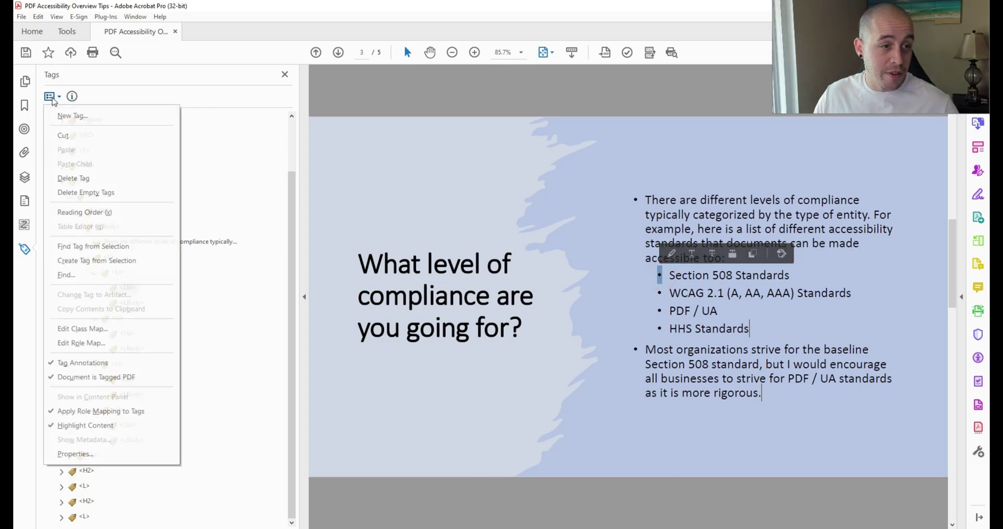
{"action": "left_click", "coordinate": [89, 263]}
Tag the text "Section 508 Standards" into the first nested LI's LBody with Create Tag from Selection.
{"action": "left_click", "coordinate": [125, 319]}
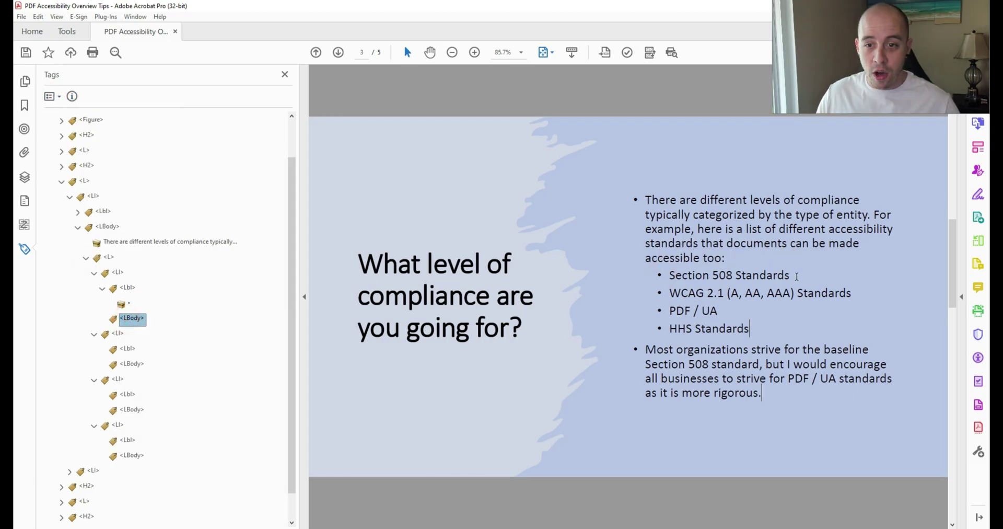
{"action": "left_click_drag", "start_coordinate": [797, 277], "coordinate": [669, 275]}
{"action": "left_click_drag", "start_coordinate": [794, 275], "coordinate": [669, 275]}
{"action": "left_click", "coordinate": [50, 97]}
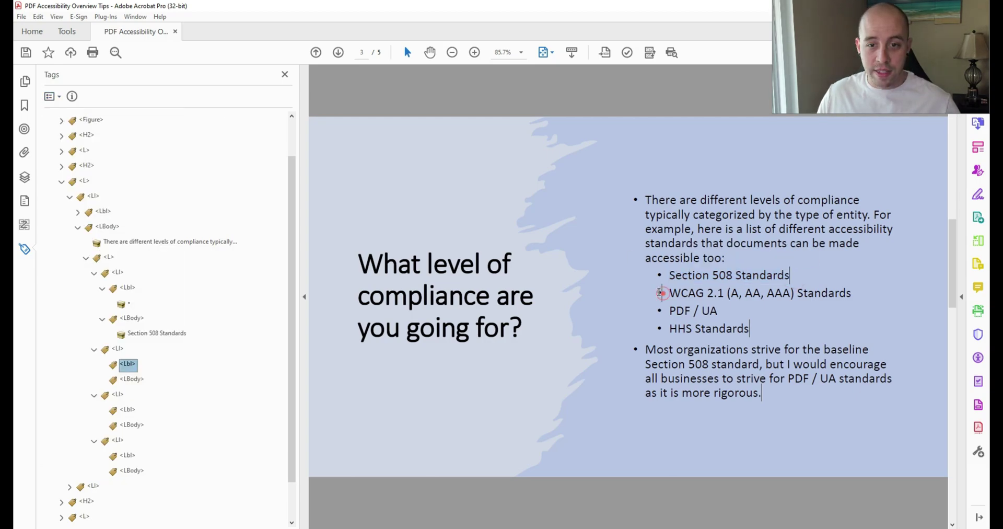
Tag the bullet and the text "WCAG 2.1 (A, AA, AAA) Standards" into the second nested LI's Lbl and LBody with Create Tag from Selection.
{"action": "left_click_drag", "start_coordinate": [661, 293], "coordinate": [657, 293]}
{"action": "left_click", "coordinate": [50, 96]}
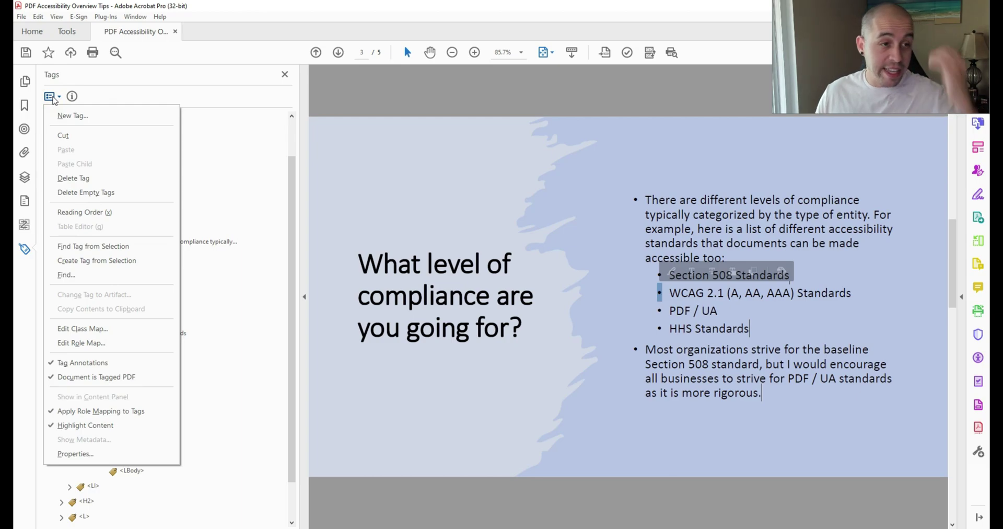
{"action": "left_click", "coordinate": [108, 259]}
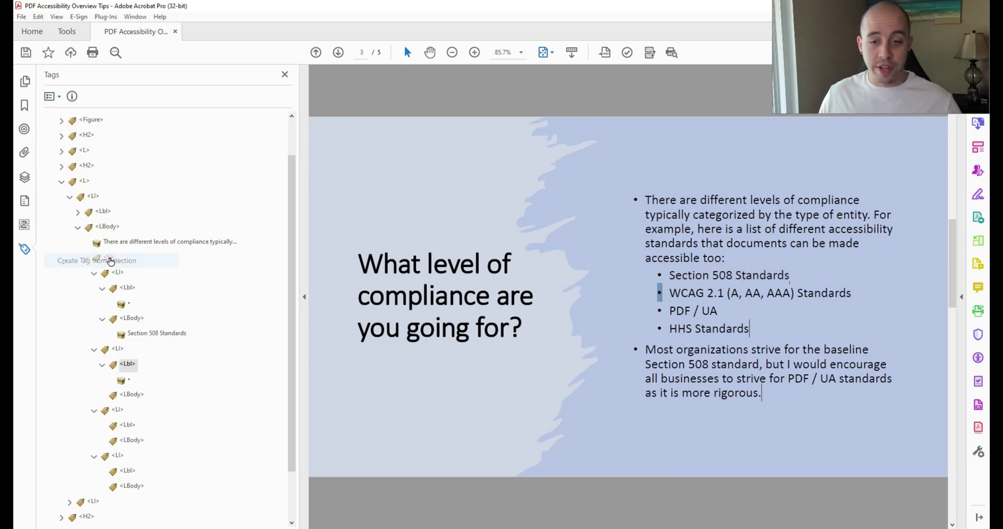
{"action": "left_click", "coordinate": [134, 397]}
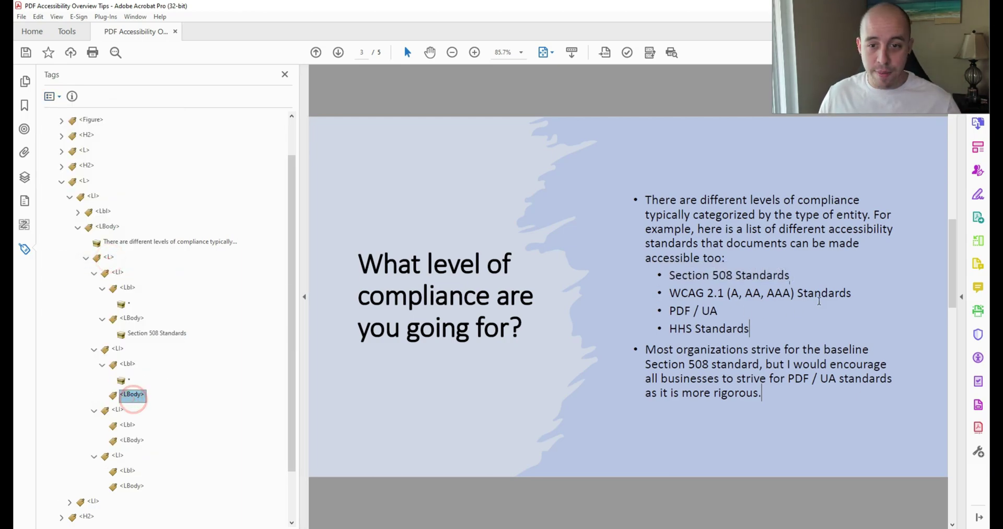
{"action": "left_click_drag", "start_coordinate": [856, 293], "coordinate": [669, 293]}
{"action": "left_click", "coordinate": [52, 96]}
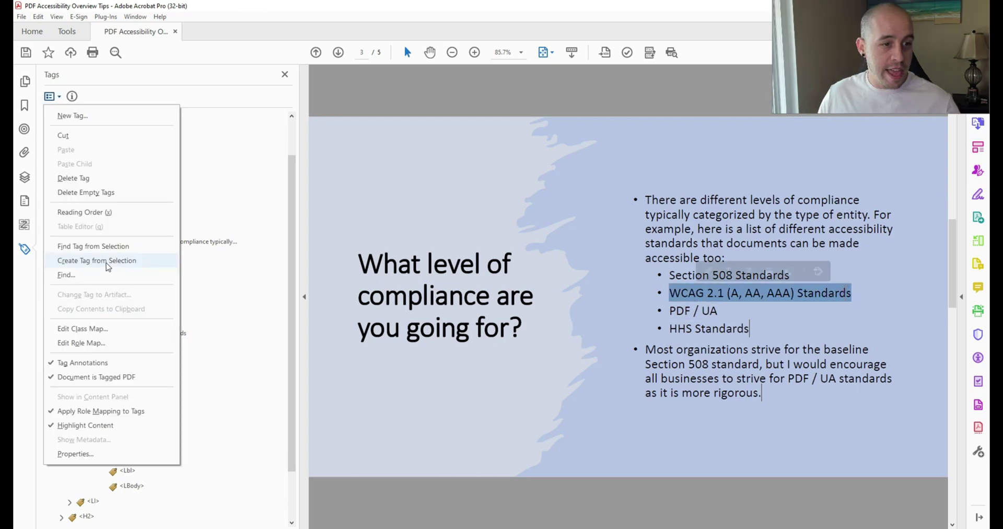
{"action": "left_click", "coordinate": [105, 262]}
Tag the bullet and the text "PDF / UA" into the third nested LI's Lbl and LBody with Create Tag from Selection.
{"action": "left_click", "coordinate": [127, 380]}
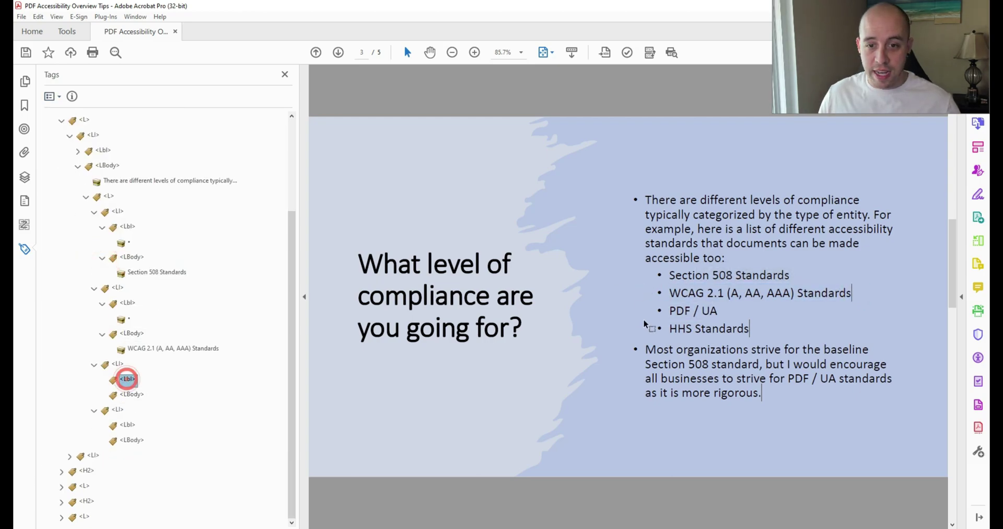
{"action": "left_click_drag", "start_coordinate": [660, 310], "coordinate": [662, 310]}
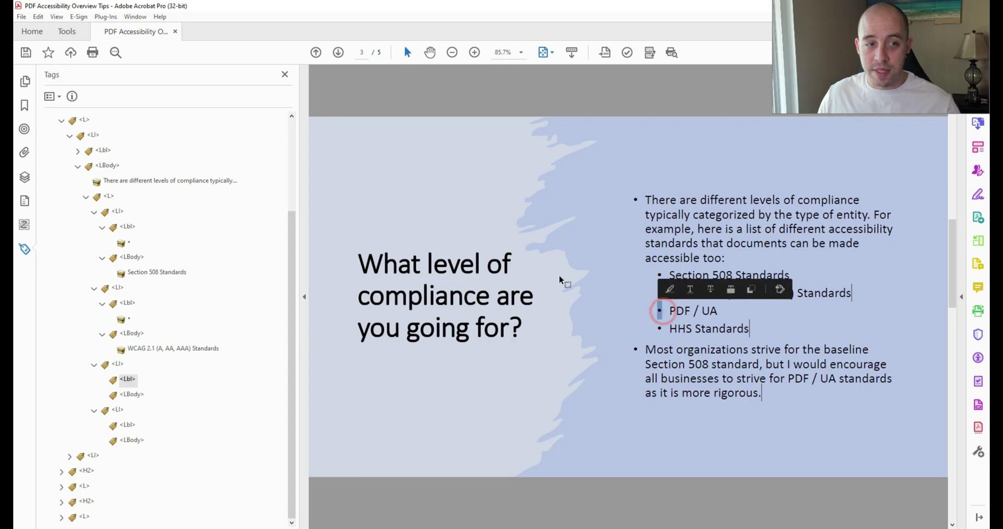
{"action": "left_click", "coordinate": [52, 97]}
{"action": "left_click", "coordinate": [108, 260]}
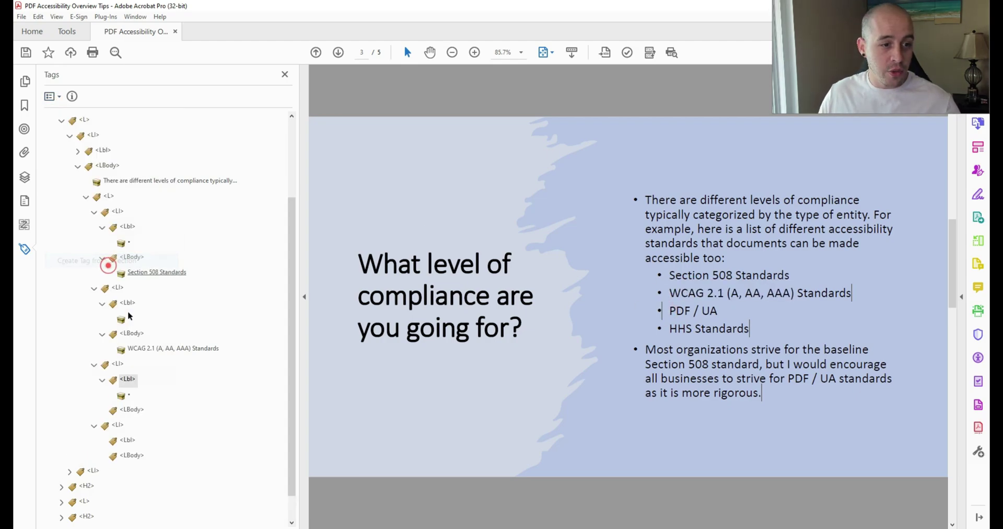
{"action": "left_click", "coordinate": [134, 410]}
{"action": "left_click_drag", "start_coordinate": [718, 311], "coordinate": [670, 311]}
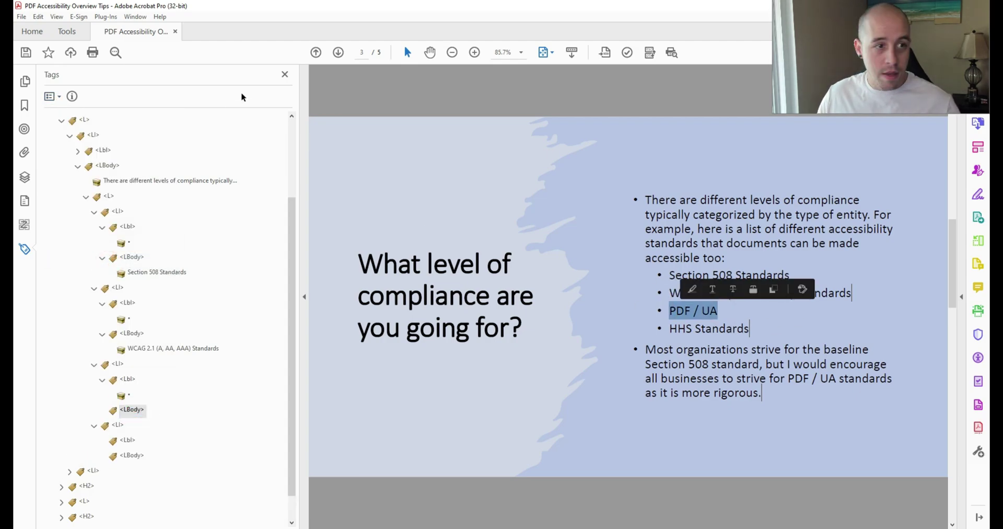
{"action": "left_click", "coordinate": [53, 98]}
{"action": "left_click", "coordinate": [90, 261]}
Tag the bullet and the text "HHS Standards" into the fourth nested LI's Lbl and LBody with Create Tag from Selection.
{"action": "left_click", "coordinate": [128, 456]}
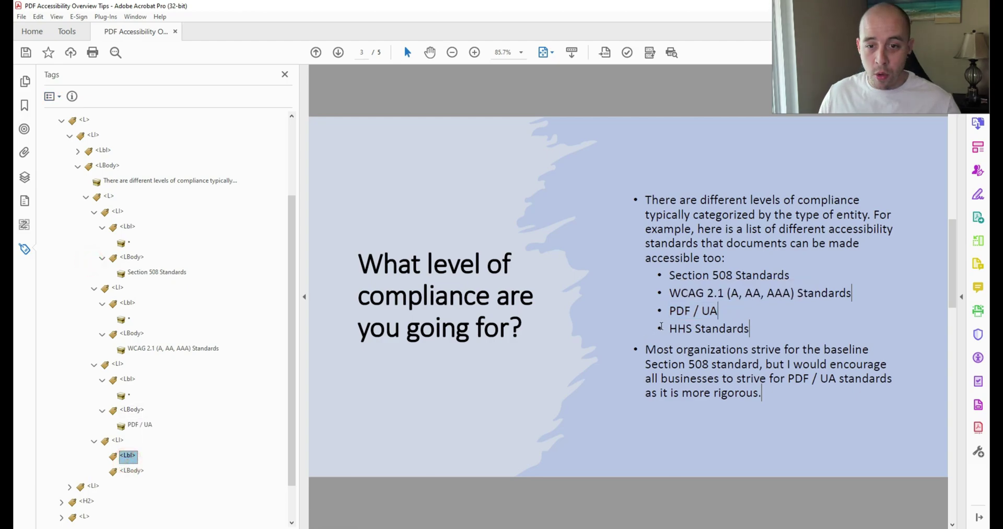
{"action": "left_click", "coordinate": [658, 328]}
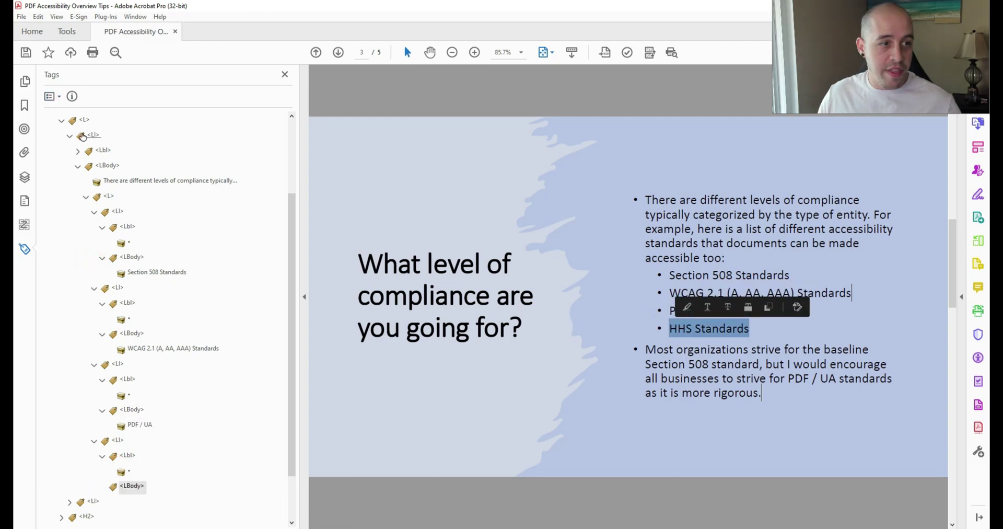
{"action": "left_click", "coordinate": [53, 96]}
{"action": "left_click", "coordinate": [86, 262]}
Examine which page content the rebuilt outer L tag and its first LI each cover.
{"action": "scroll", "coordinate": [142, 316], "scroll_direction": "up", "scroll_amount": 3}
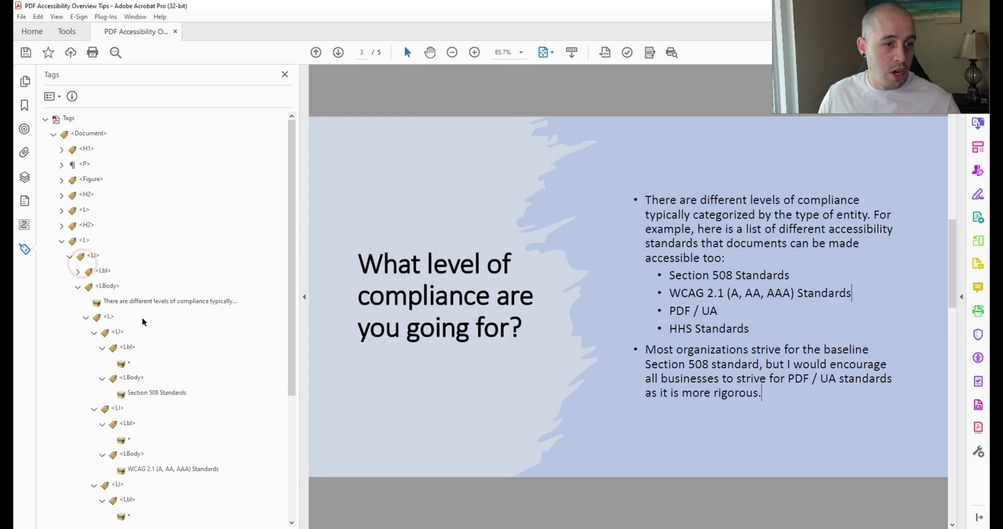
{"action": "left_click", "coordinate": [91, 258]}
{"action": "key", "text": "Left"}
{"action": "key", "text": "Down"}
{"action": "key", "text": "Up"}
{"action": "key", "text": "Up"}
{"action": "key", "text": "Left"}
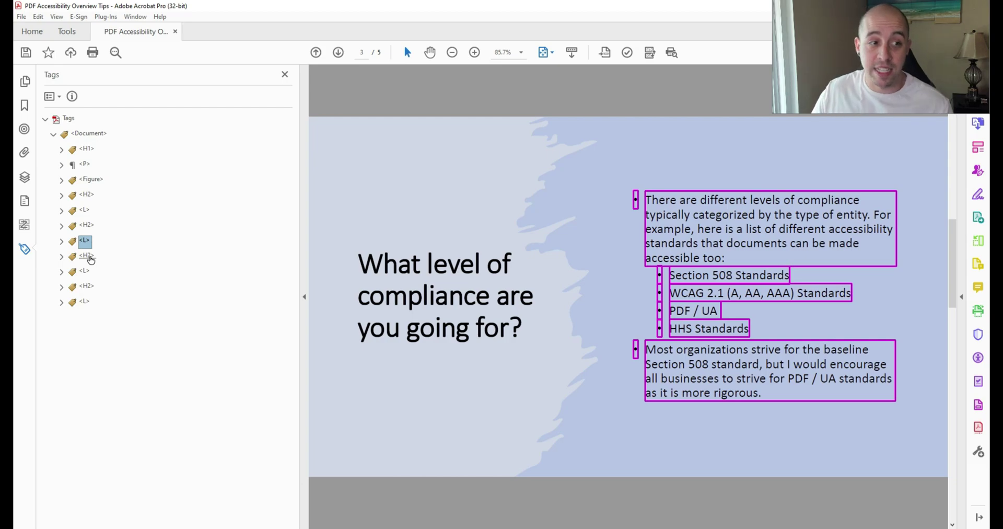
{"action": "key", "text": "Right"}
{"action": "key", "text": "Down"}
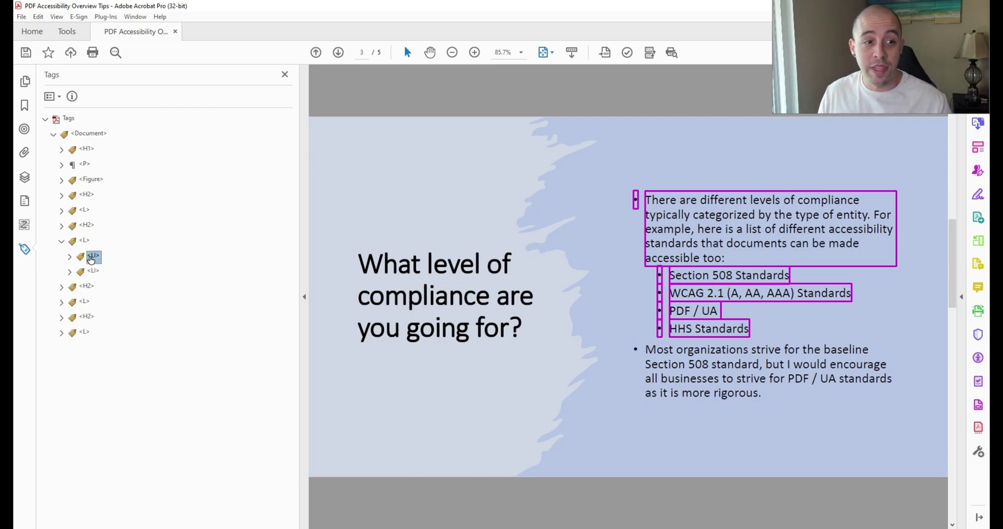
Examine the content covered by the first LI's Lbl and LBody tags, with the LBody collapsed.
{"action": "key", "text": "Right"}
{"action": "key", "text": "Down"}
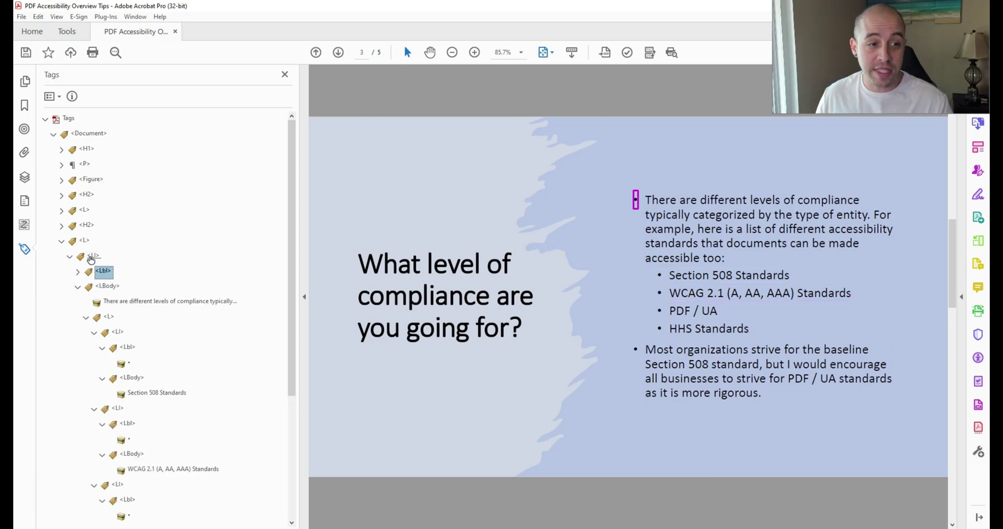
{"action": "key", "text": "Up"}
{"action": "key", "text": "Down"}
{"action": "key", "text": "Down"}
{"action": "key", "text": "Down"}
{"action": "key", "text": "Down"}
{"action": "key", "text": "Left"}
{"action": "key", "text": "Up"}
{"action": "key", "text": "Up"}
{"action": "key", "text": "Left"}
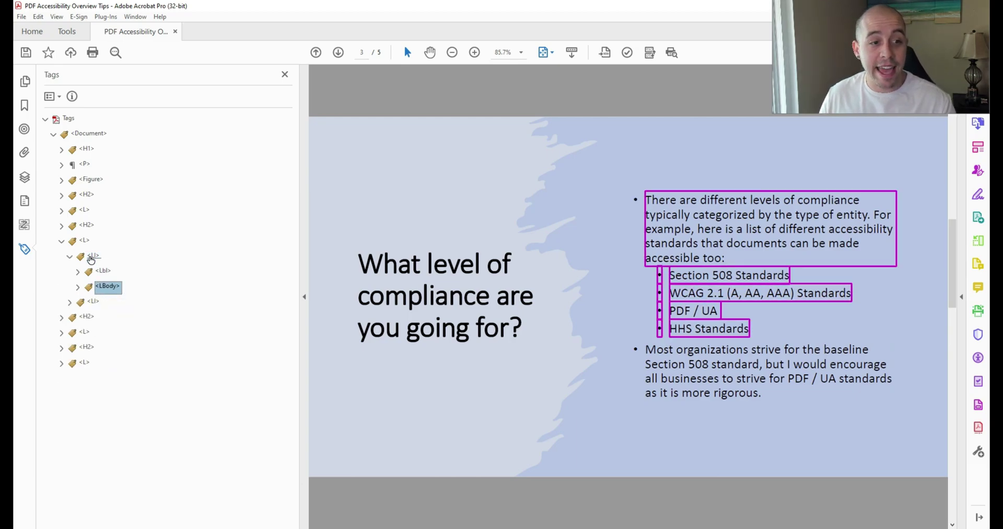
Examine the nested L inside the first LBody and collapse its LI tags to show the four-item structure.
{"action": "key", "text": "Right"}
{"action": "key", "text": "Down"}
{"action": "key", "text": "Down"}
{"action": "key", "text": "Right"}
{"action": "key", "text": "Down"}
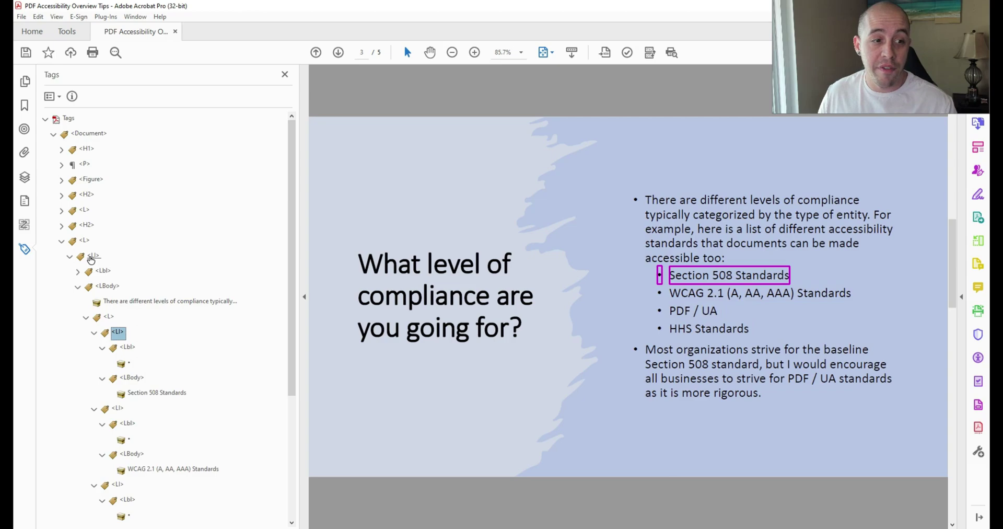
{"action": "key", "text": "Left"}
{"action": "key", "text": "Down"}
{"action": "key", "text": "Left"}
{"action": "key", "text": "Down"}
{"action": "key", "text": "Left"}
{"action": "key", "text": "Up"}
{"action": "key", "text": "Up"}
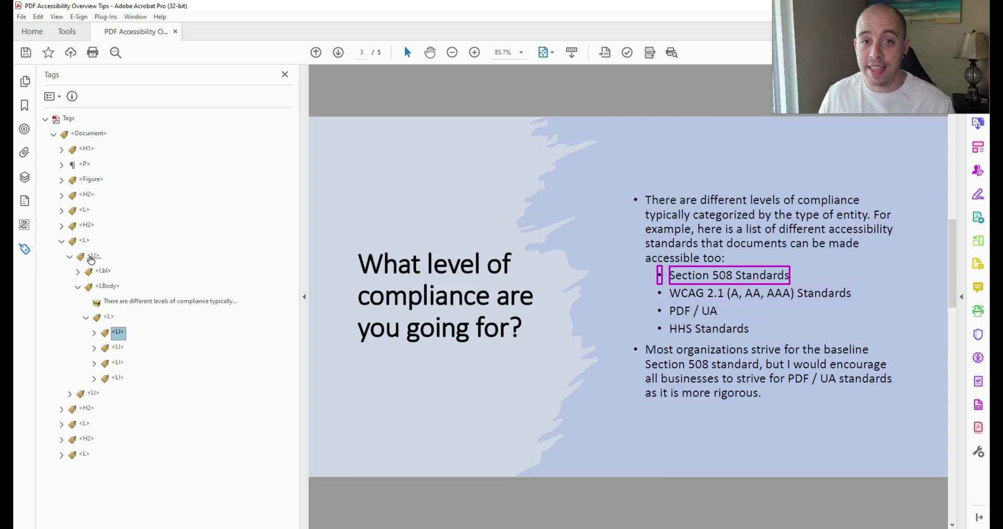
Run the full accessibility check on all pages and locate Element 1 under the Tagged content failure.
{"action": "left_click", "coordinate": [626, 53]}
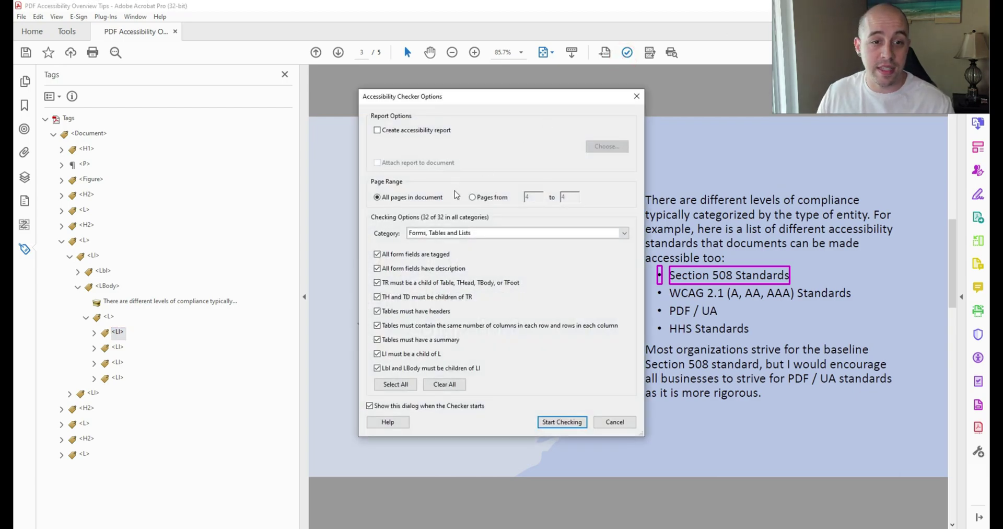
{"action": "left_click", "coordinate": [562, 419]}
{"action": "left_click", "coordinate": [46, 135]}
{"action": "left_click", "coordinate": [52, 152]}
{"action": "left_click", "coordinate": [93, 165]}
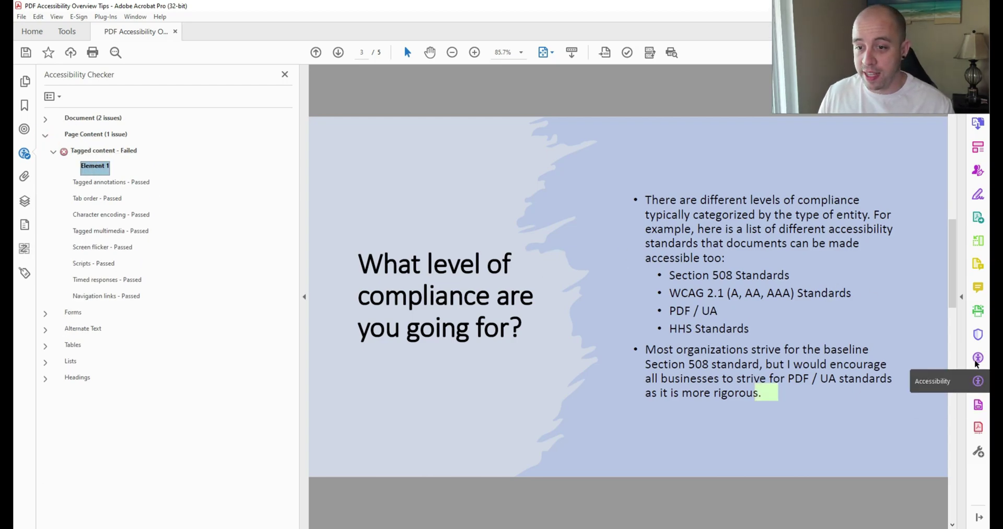
Retag the closing "Most organizations strive for the baseline..." paragraph into the last LI's LBody with Create Tag from Selection.
{"action": "left_click", "coordinate": [649, 52]}
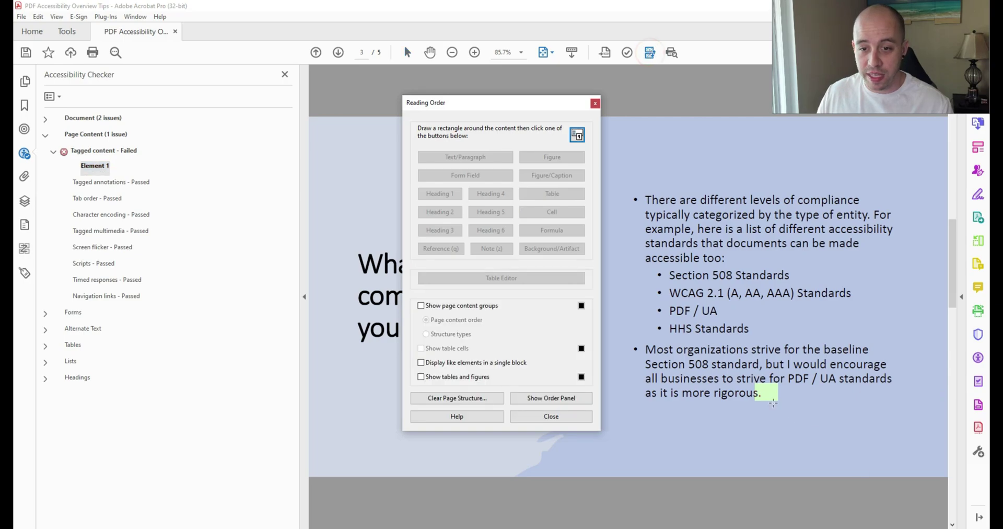
{"action": "left_click", "coordinate": [595, 102]}
{"action": "left_click", "coordinate": [25, 272]}
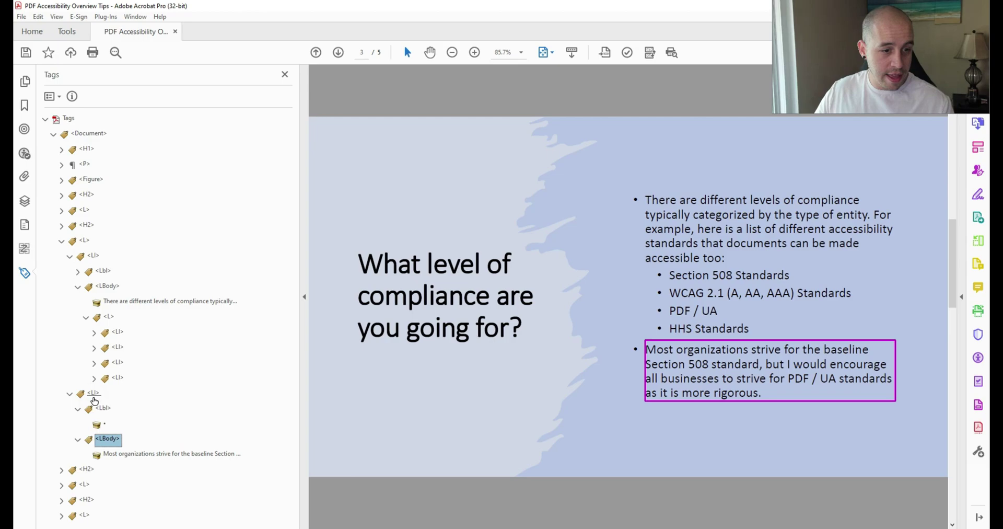
{"action": "key", "text": "Down"}
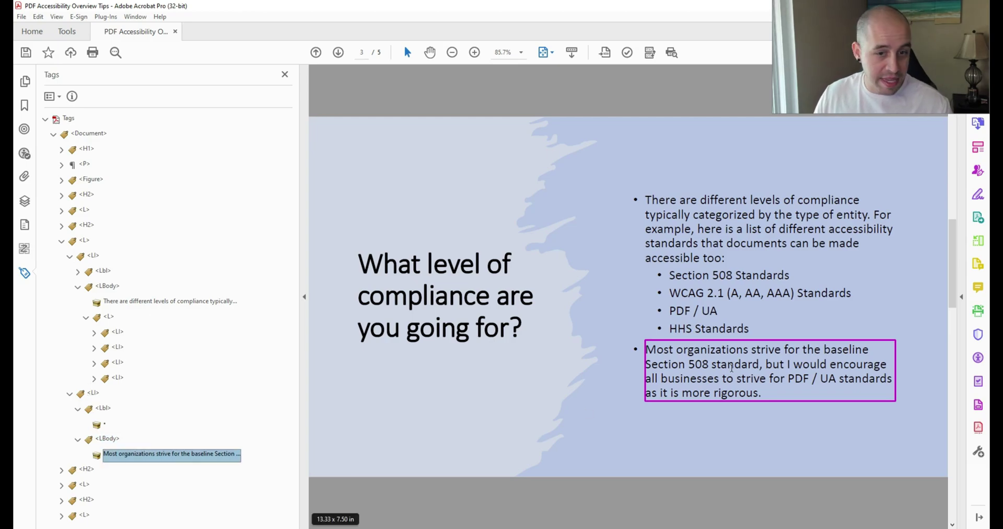
{"action": "left_click_drag", "start_coordinate": [646, 345], "coordinate": [744, 397]}
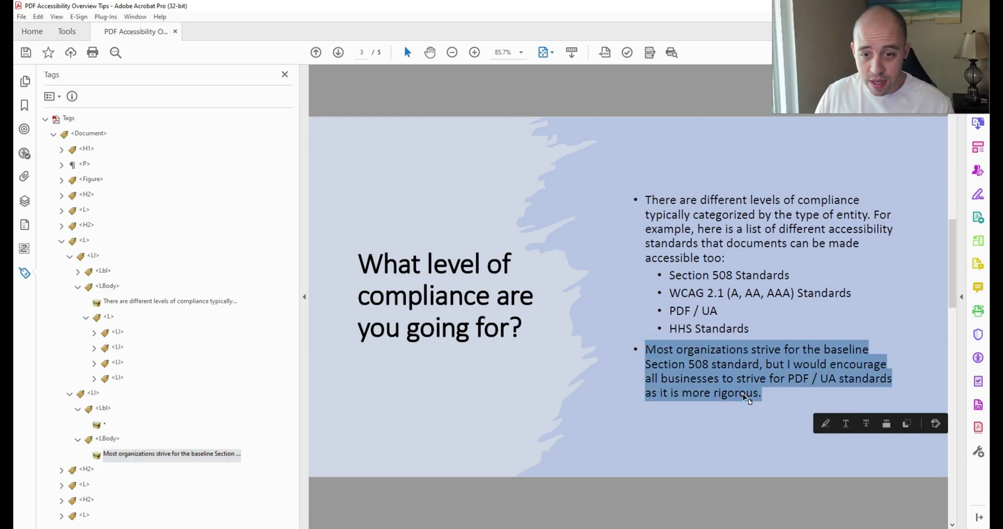
{"action": "left_click", "coordinate": [50, 96]}
{"action": "left_click", "coordinate": [87, 264]}
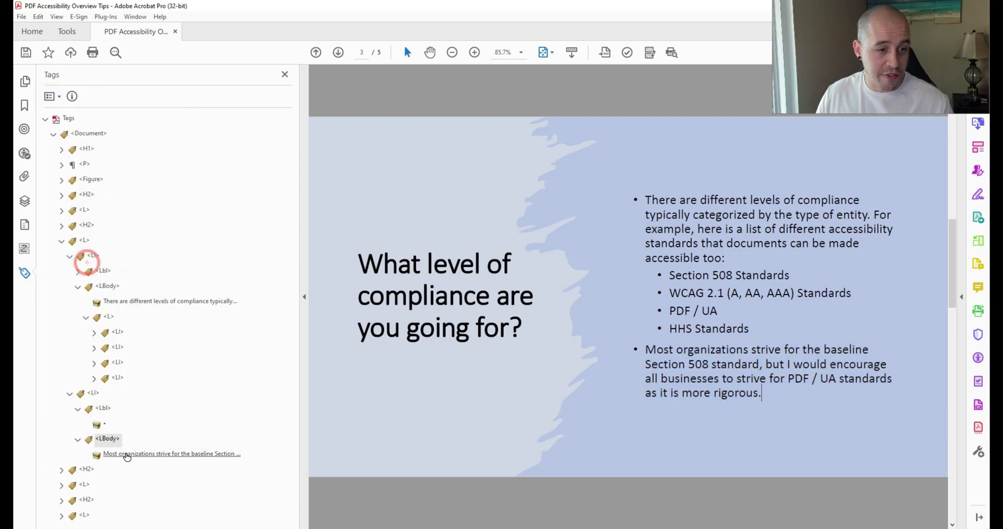
Rerun the accessibility check on the whole document and locate the flagged Tagged content element on the page.
{"action": "left_click", "coordinate": [627, 52]}
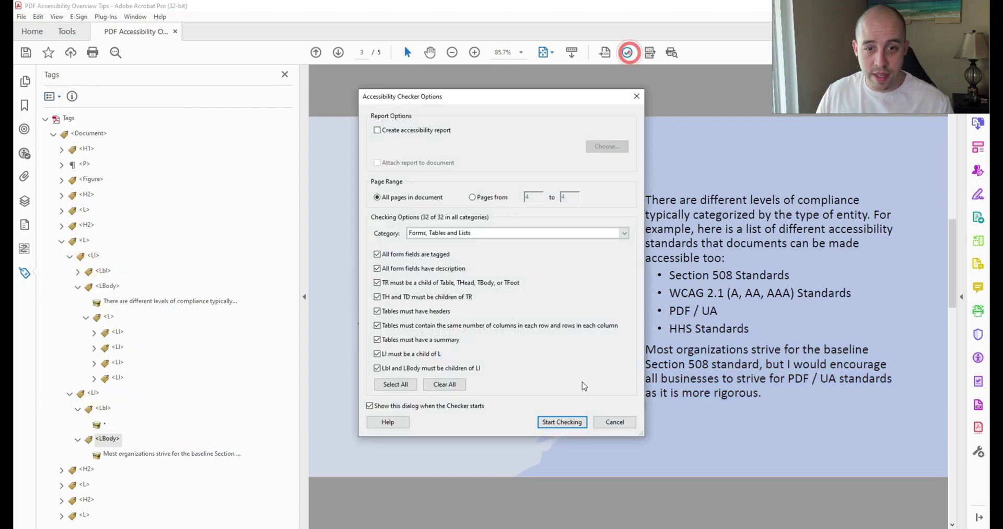
{"action": "left_click", "coordinate": [574, 421]}
{"action": "left_click", "coordinate": [114, 163]}
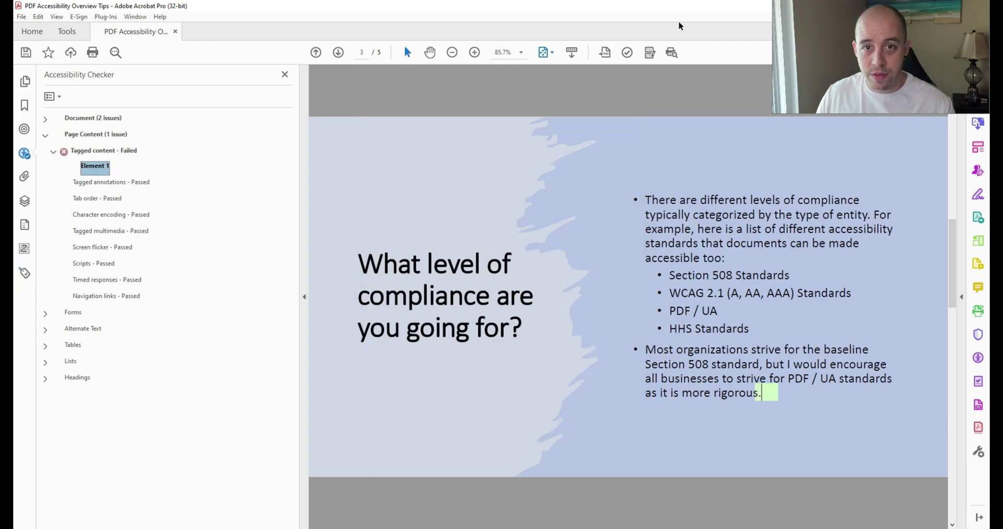
Mark the blank content after "rigorous." as Background/Artifact with the Reading Order tool.
{"action": "left_click", "coordinate": [649, 52]}
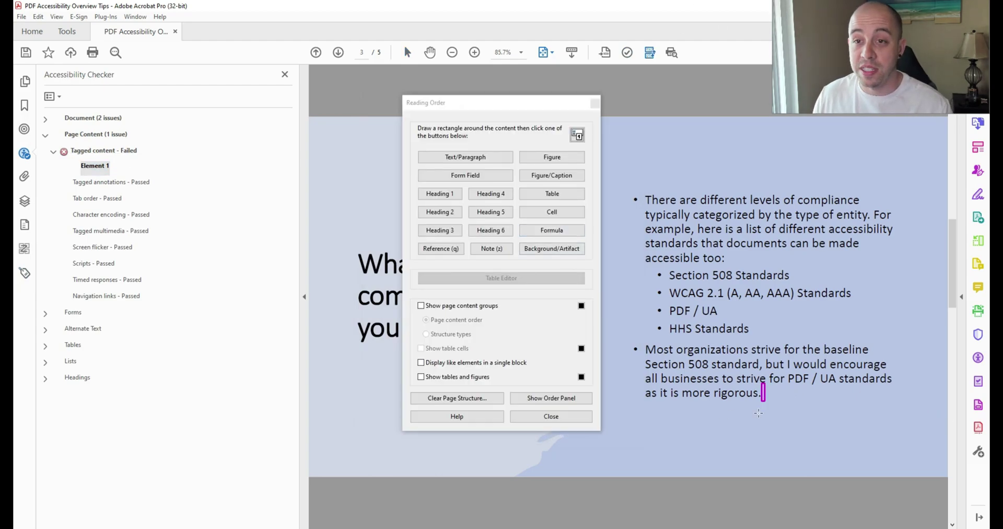
{"action": "left_click", "coordinate": [543, 249]}
{"action": "left_click", "coordinate": [553, 413]}
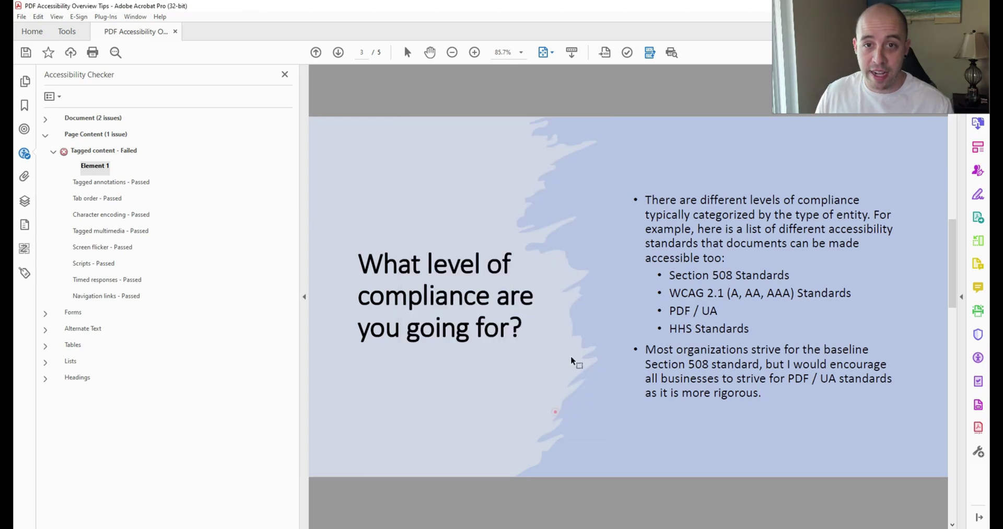
Run the accessibility check once more and review the Page Content results, collapsing that category when done.
{"action": "left_click", "coordinate": [626, 52]}
{"action": "left_click", "coordinate": [554, 417]}
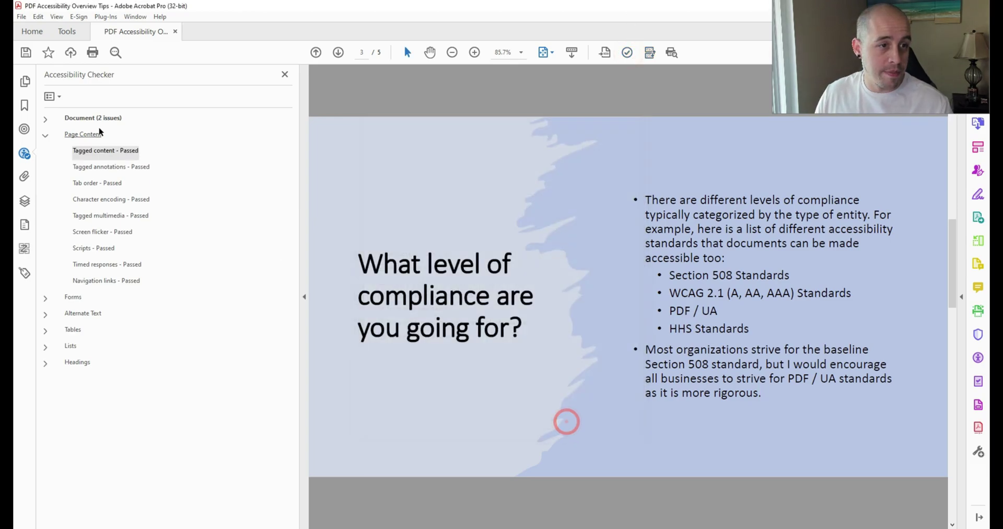
{"action": "left_click", "coordinate": [44, 134]}
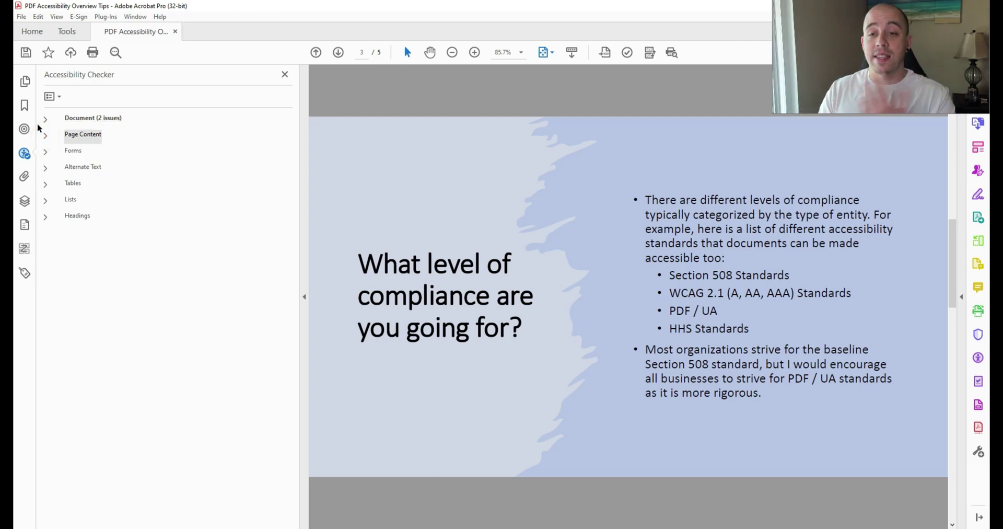